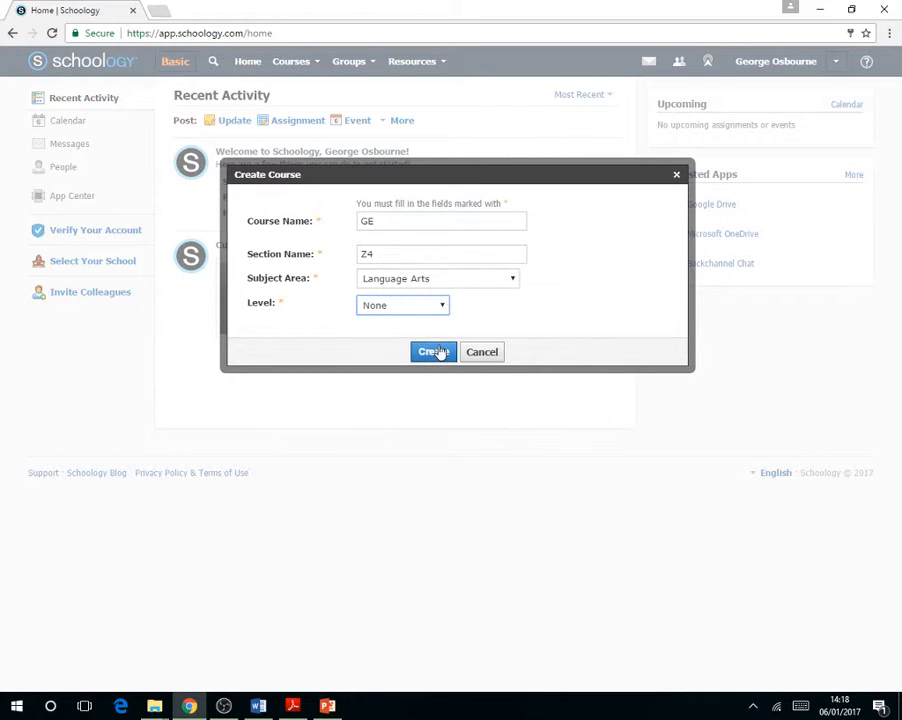
# Create the GE course with section Z4, subject area Language Arts and level None, and open its course page
pyautogui.click(436, 354)
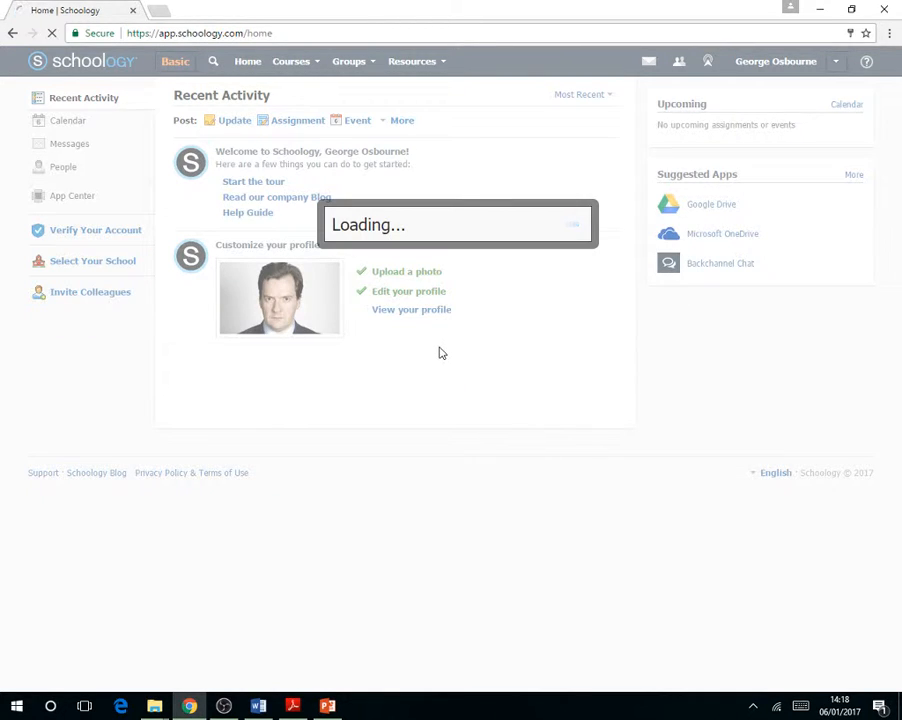
pyautogui.click(252, 68)
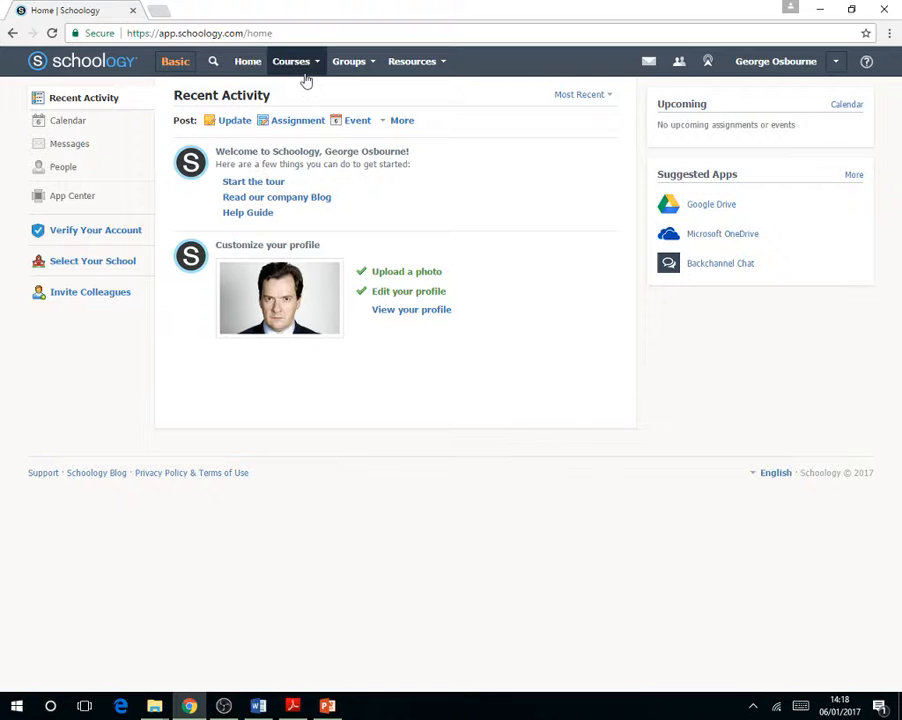
pyautogui.click(302, 70)
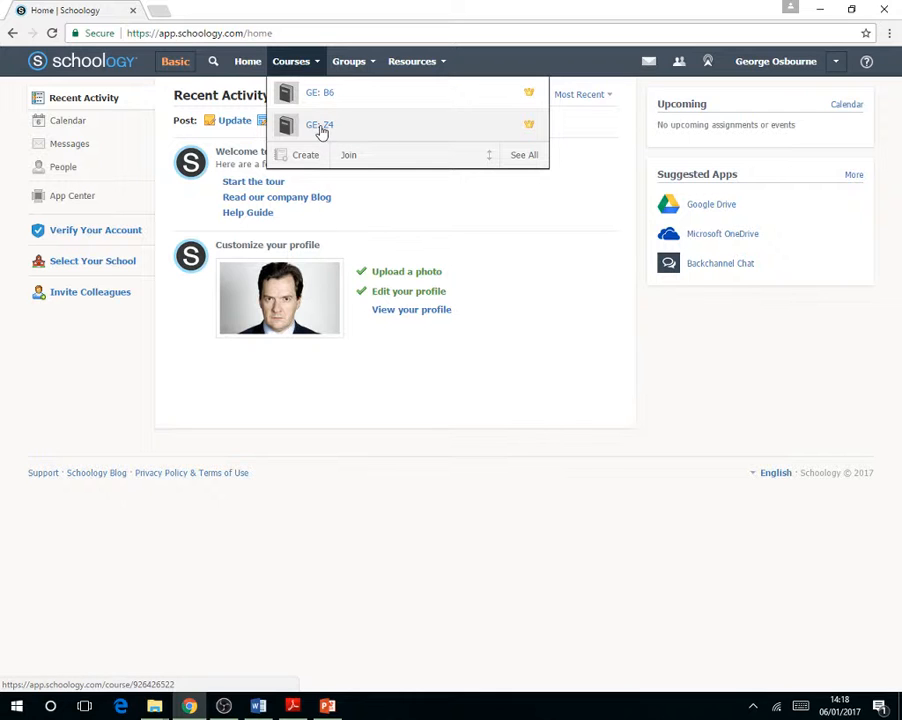
pyautogui.click(321, 128)
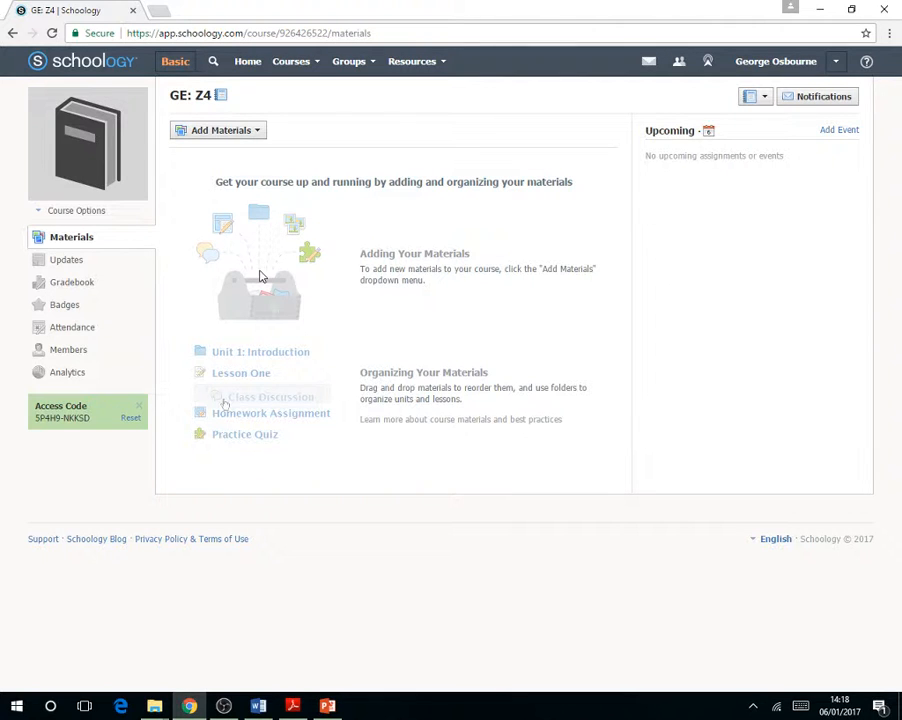
# Open Google in a new browser tab and search for images of "inspirational pictures"
pyautogui.moveTo(133, 145)
pyautogui.click(163, 15)
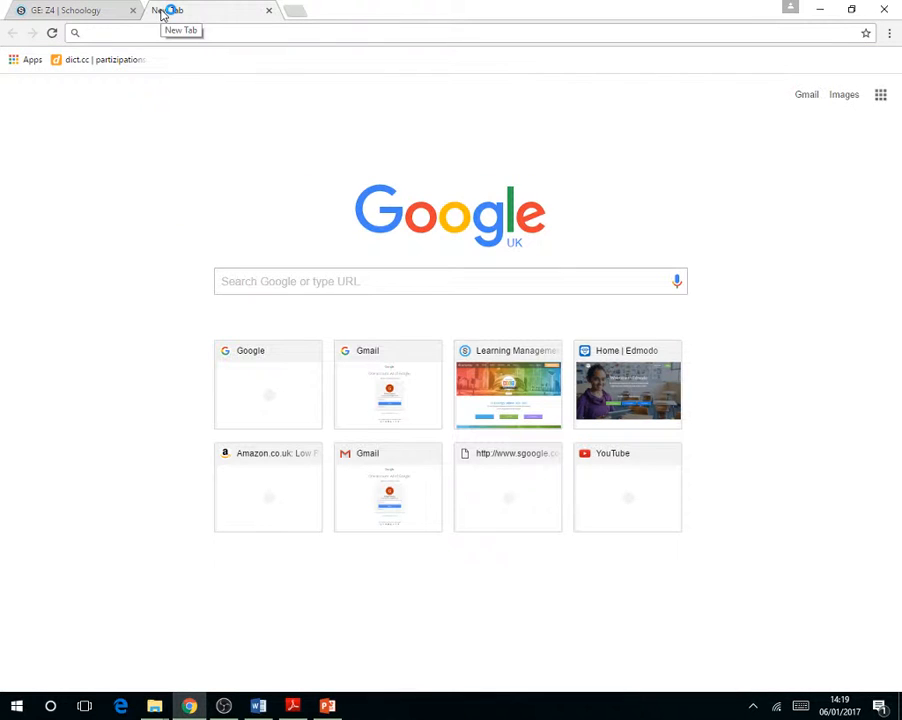
pyautogui.write('www.google.co')
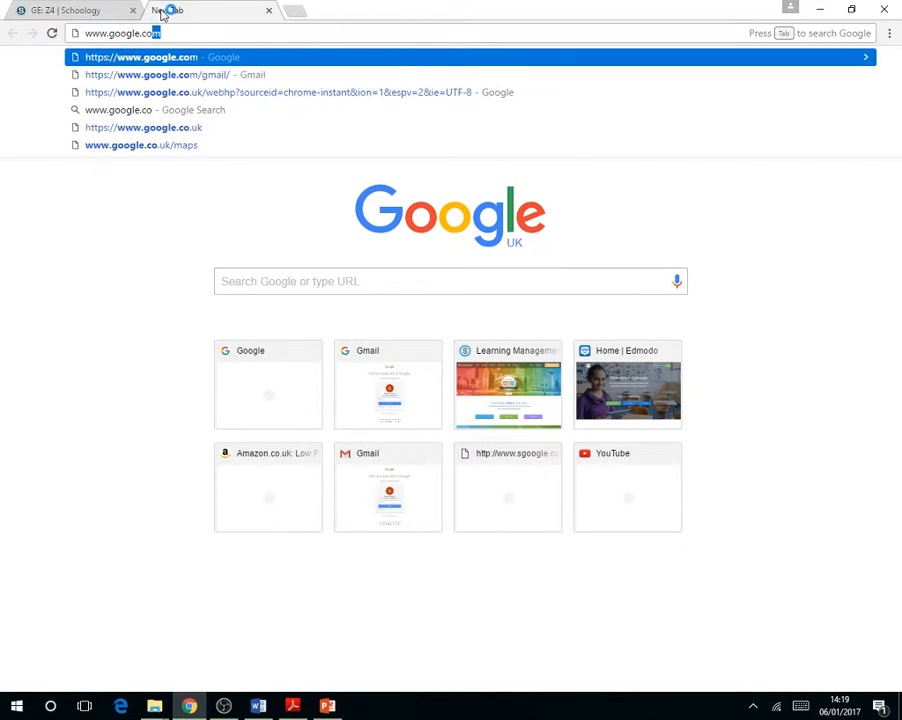
pyautogui.press('Return')
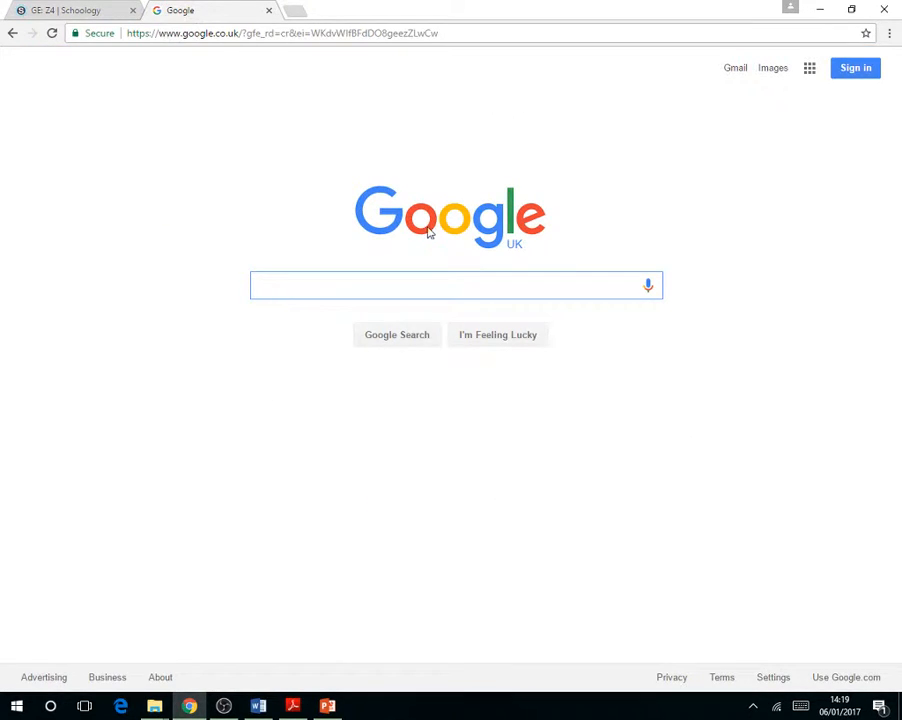
pyautogui.write('insp')
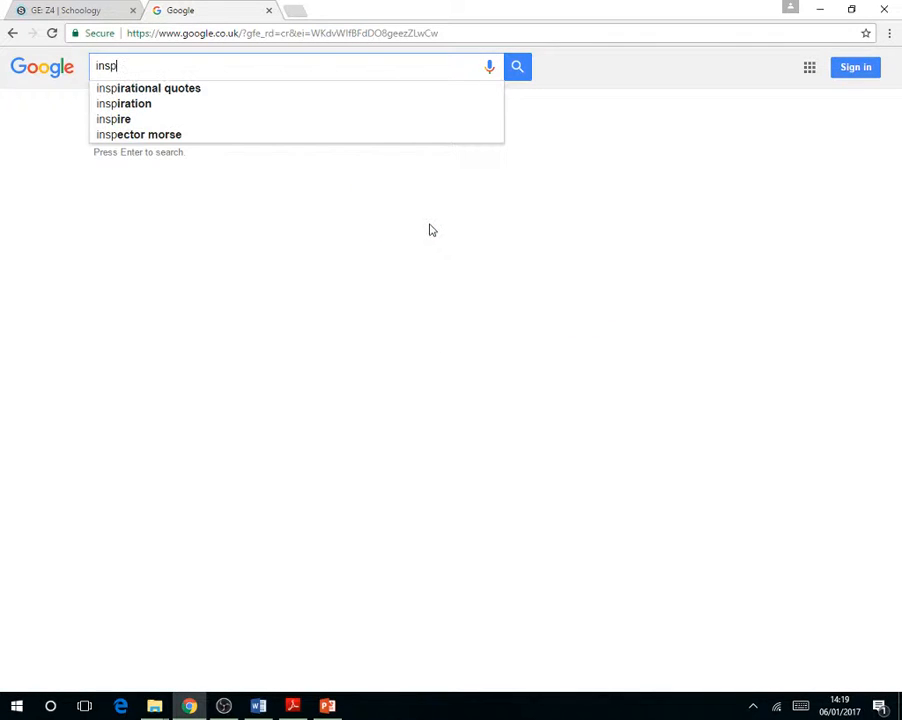
pyautogui.write('irationa')
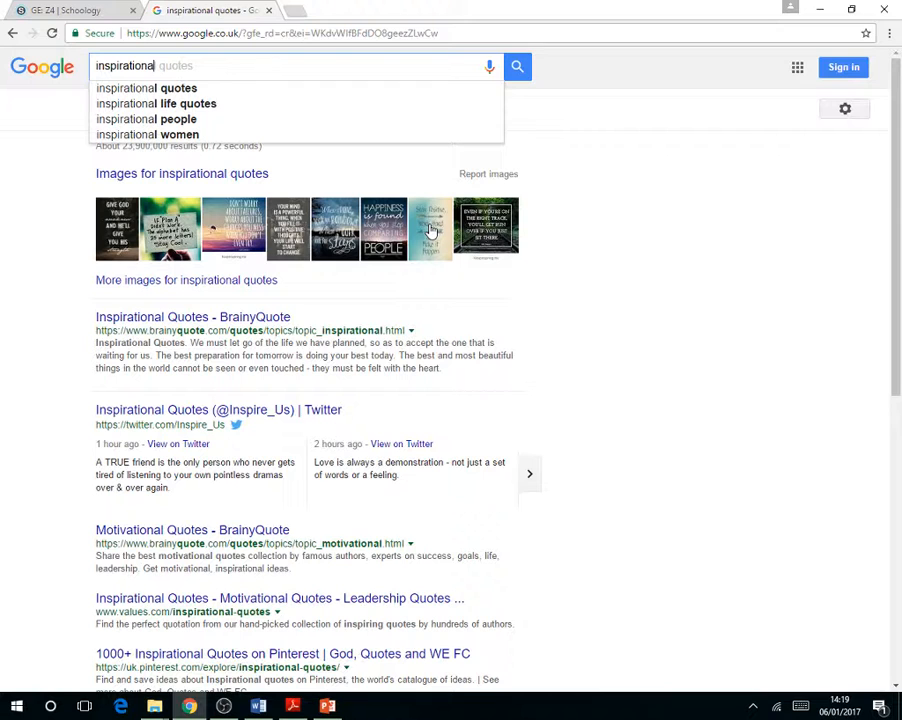
pyautogui.write('l pic')
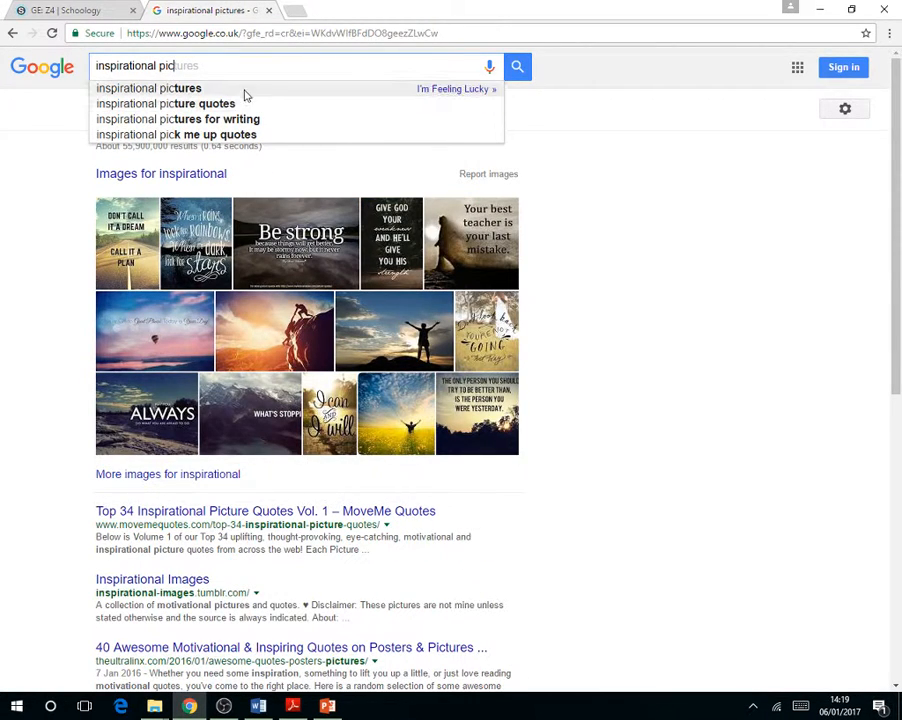
pyautogui.click(244, 89)
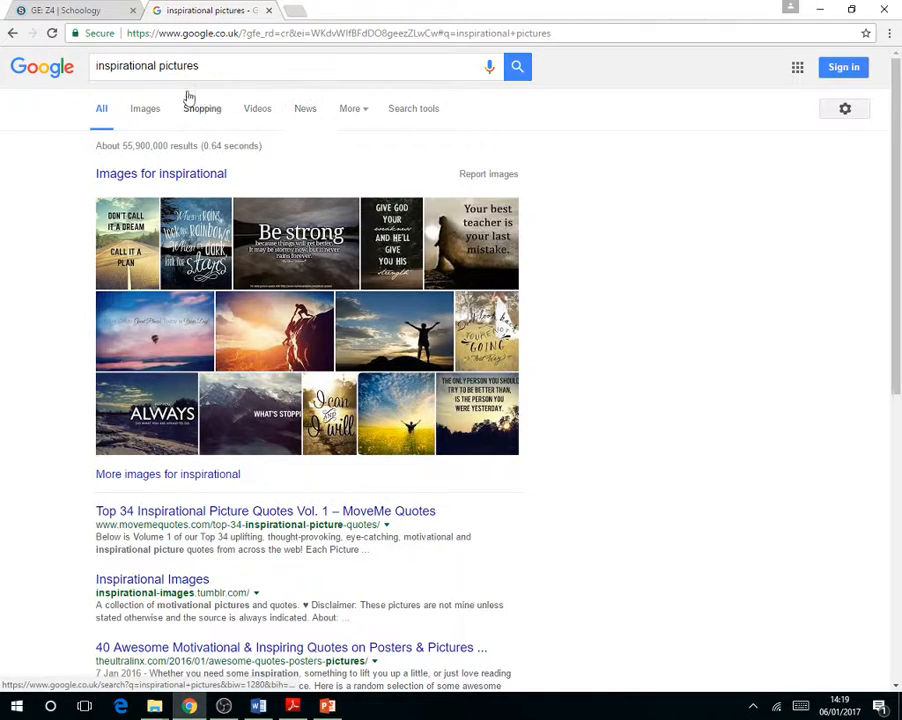
pyautogui.click(144, 121)
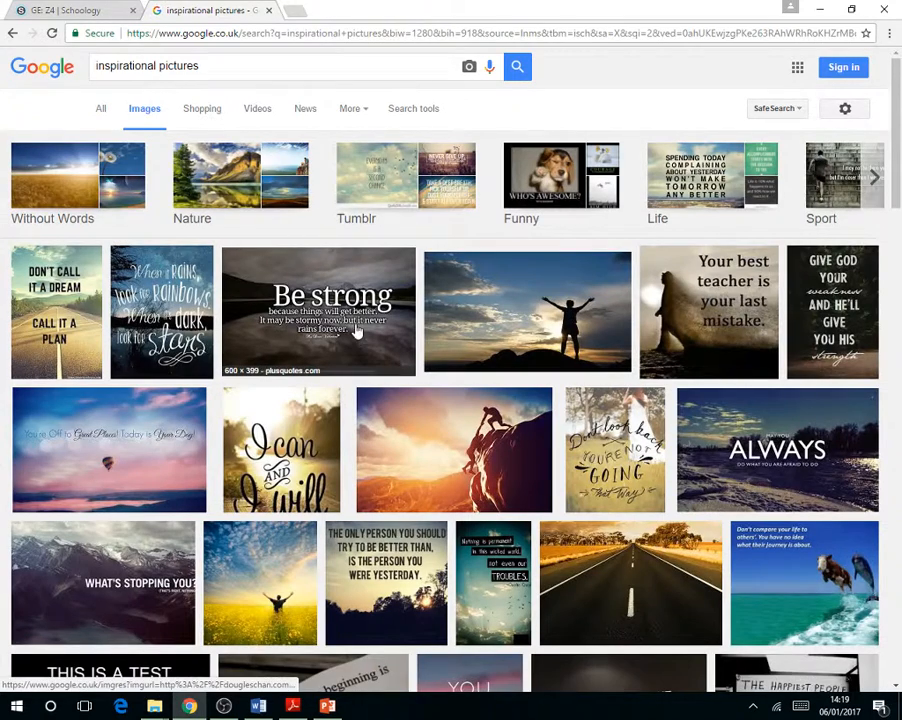
# Save the picture of two climbers helping each other up a rock to the Desktop as 1
pyautogui.click(459, 432)
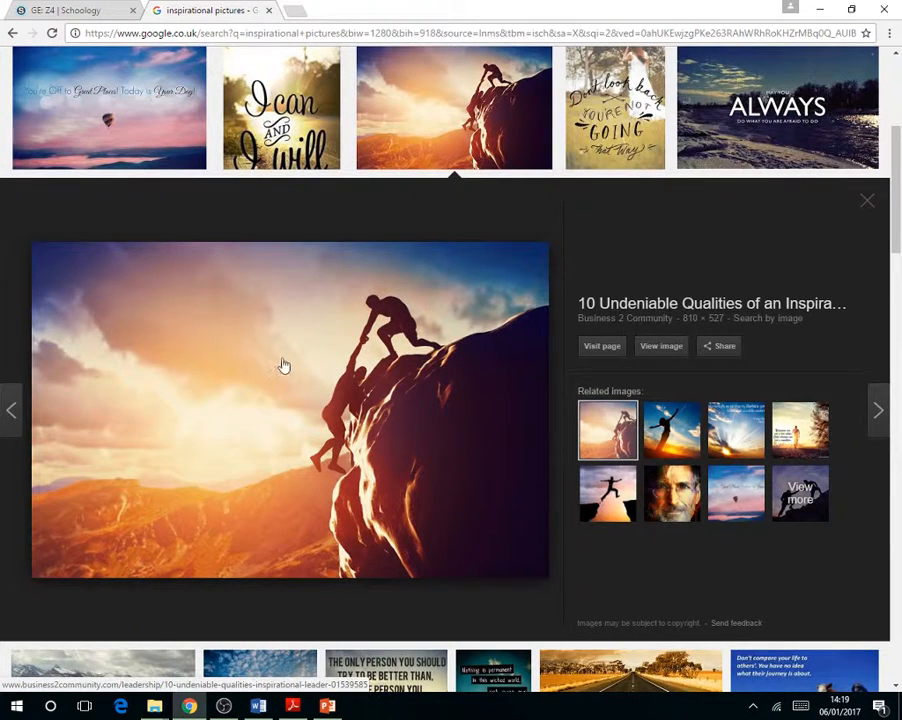
pyautogui.rightClick(272, 319)
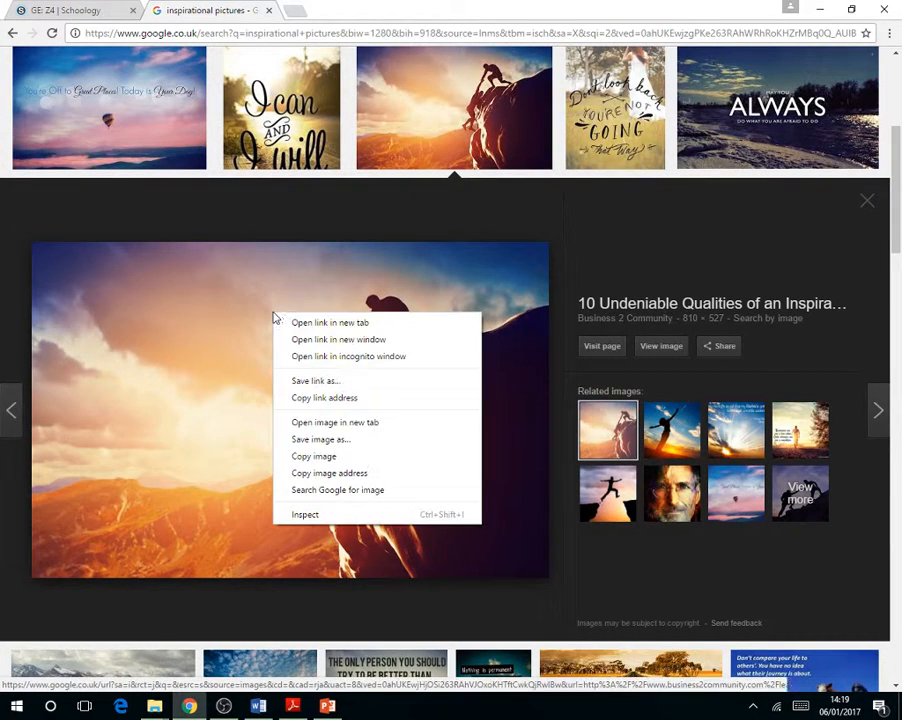
pyautogui.click(349, 441)
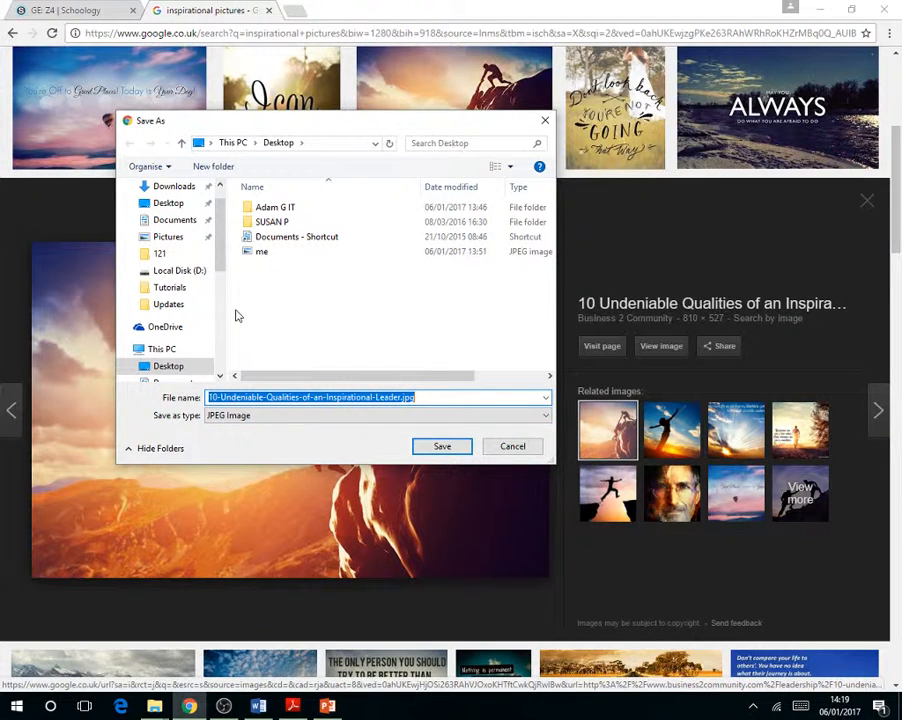
pyautogui.write('1')
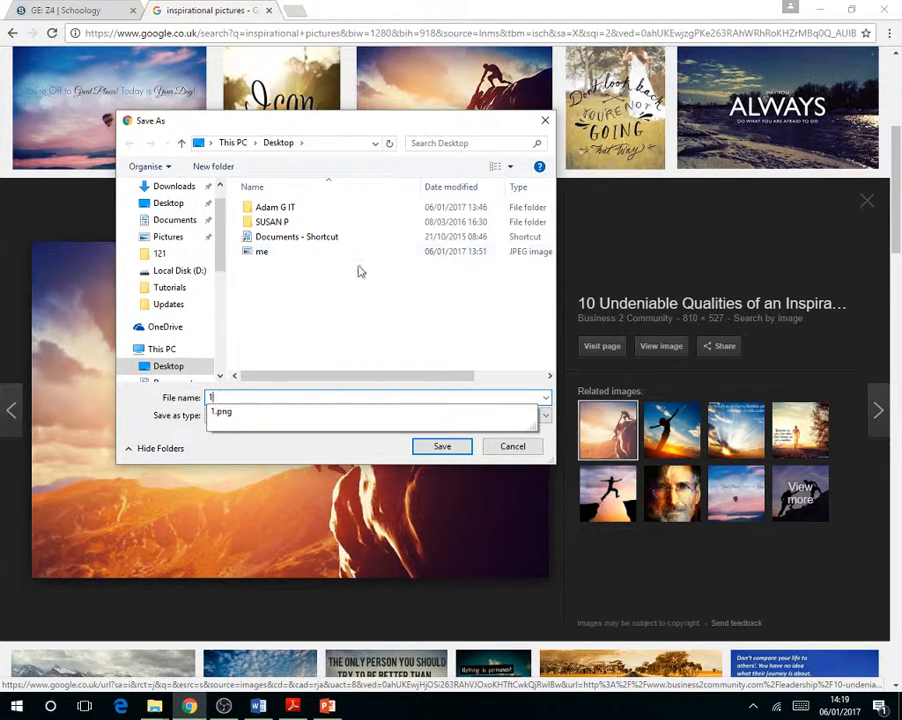
pyautogui.click(441, 446)
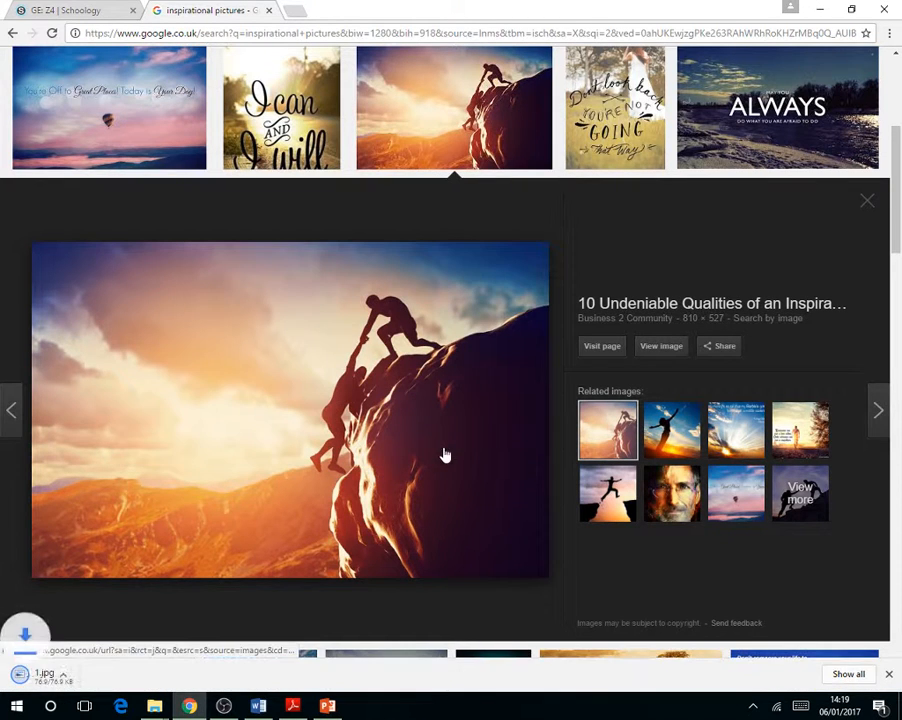
# Return to the GE: Z4 course in Schoology and set the JPEG image 1 from the Desktop as its profile picture
pyautogui.click(100, 9)
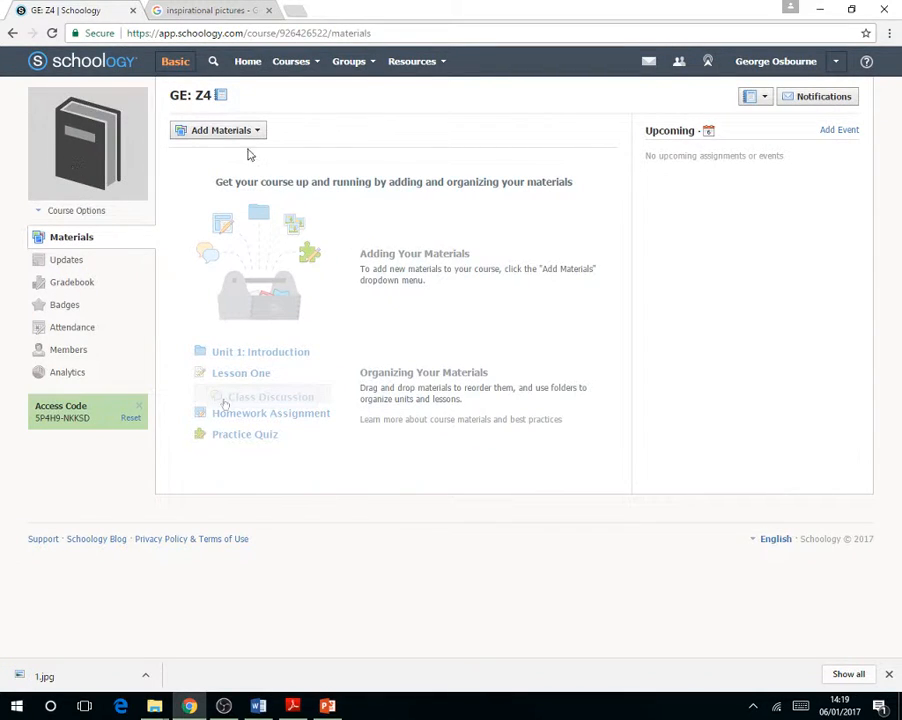
pyautogui.moveTo(101, 112)
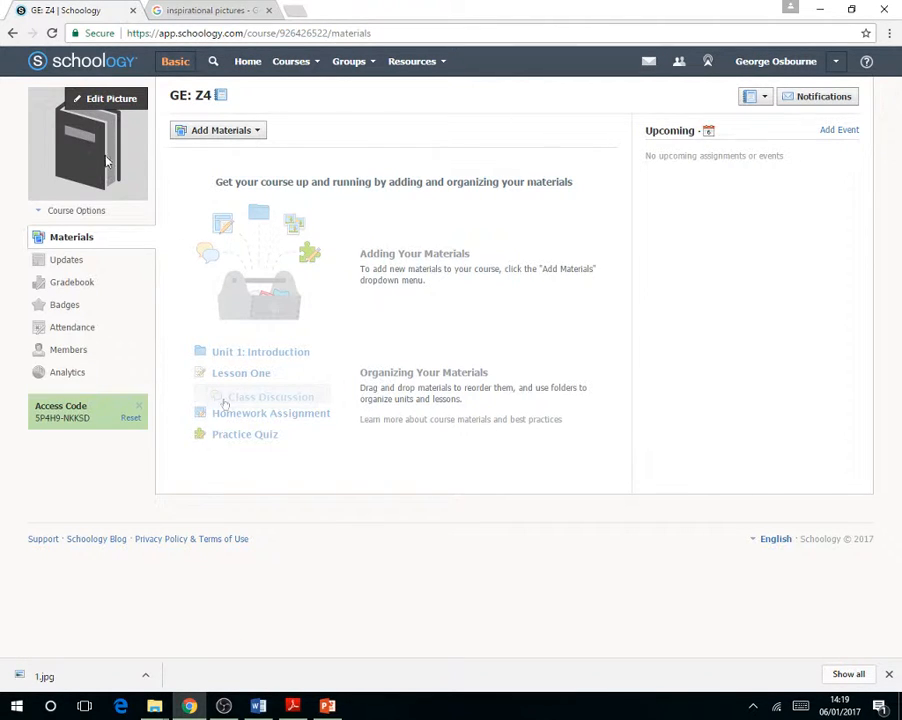
pyautogui.click(103, 100)
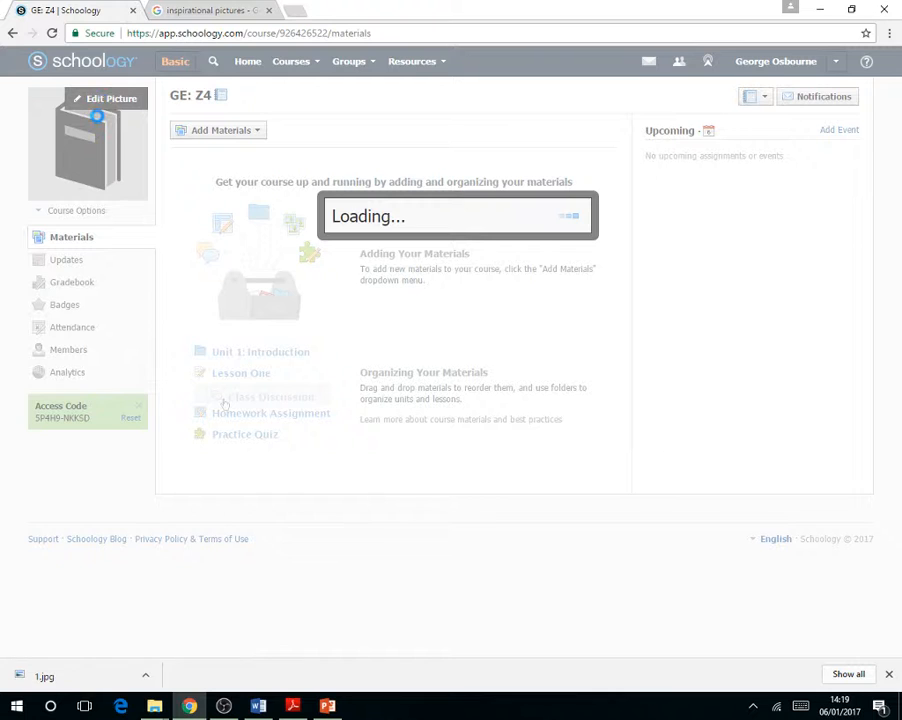
pyautogui.click(359, 234)
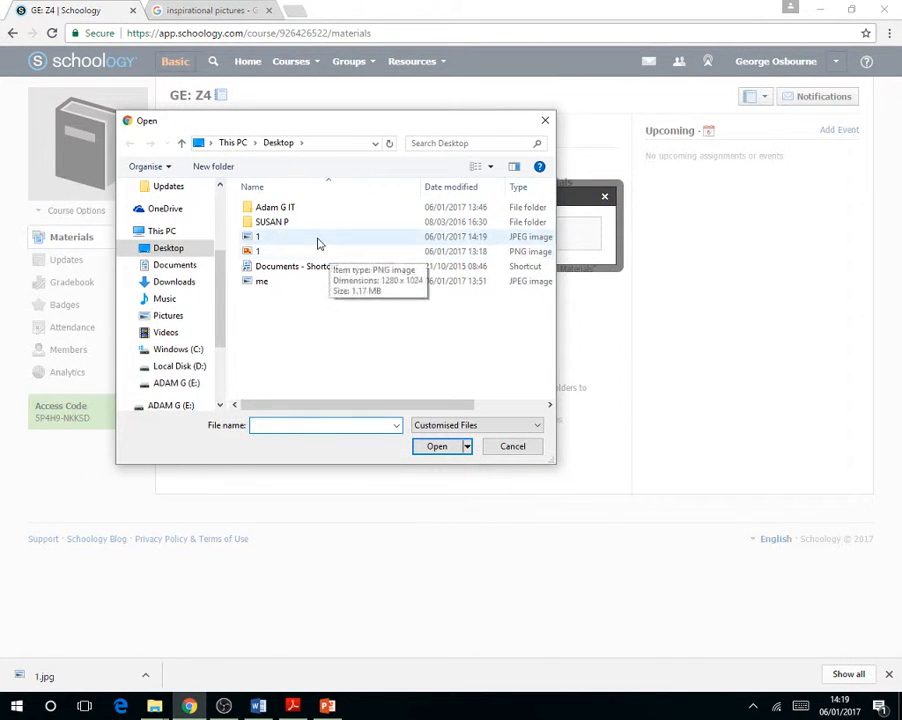
pyautogui.doubleClick(319, 238)
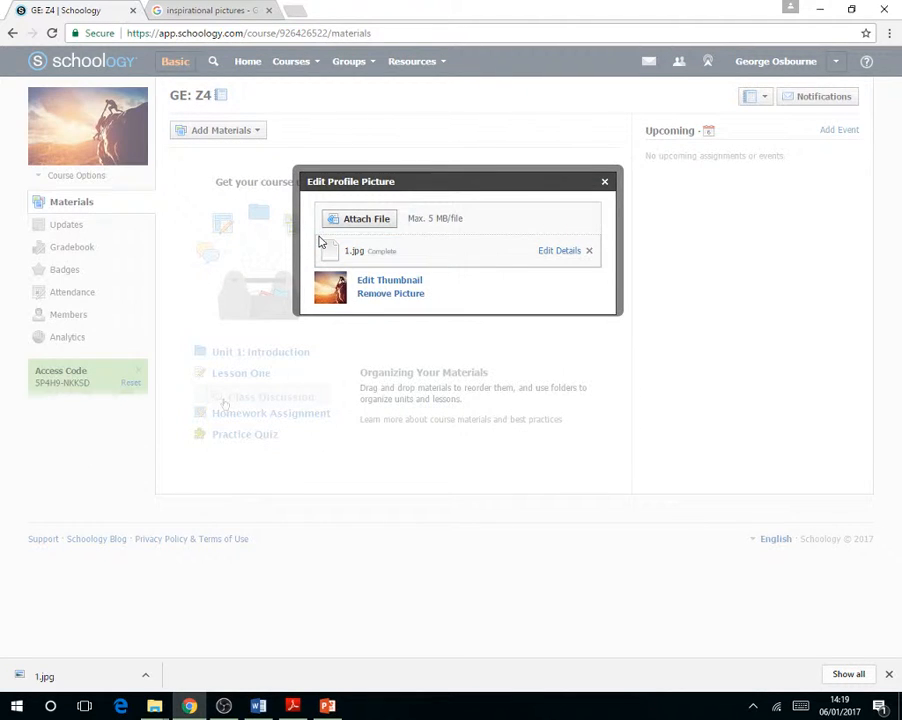
pyautogui.click(604, 183)
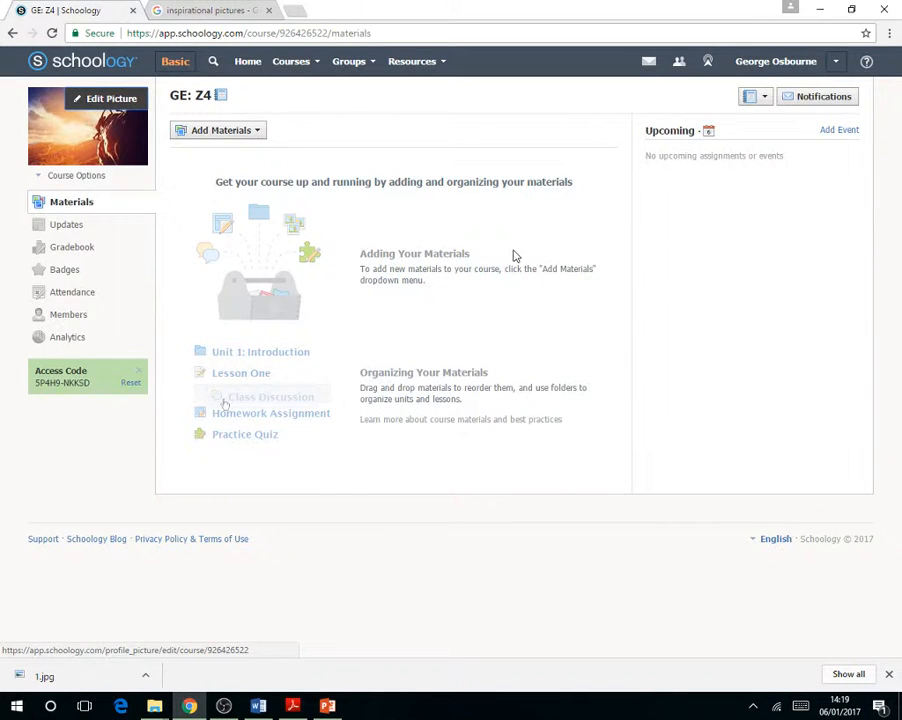
# Create an orange materials folder titled "Morning Lessons with" plus the teacher's first name, with the description "Our morning slides"
pyautogui.click(240, 134)
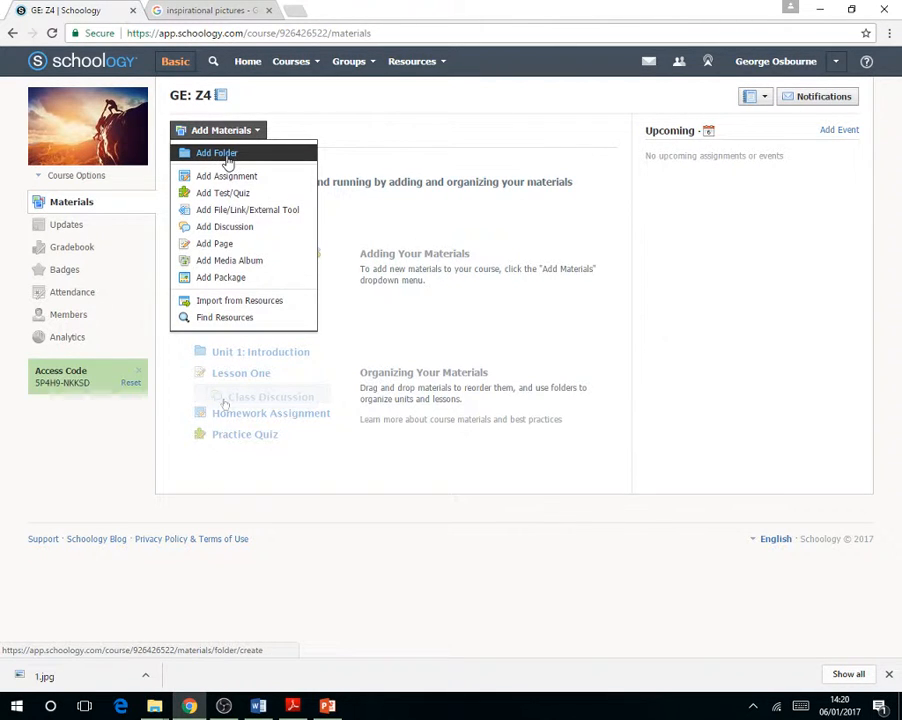
pyautogui.click(250, 160)
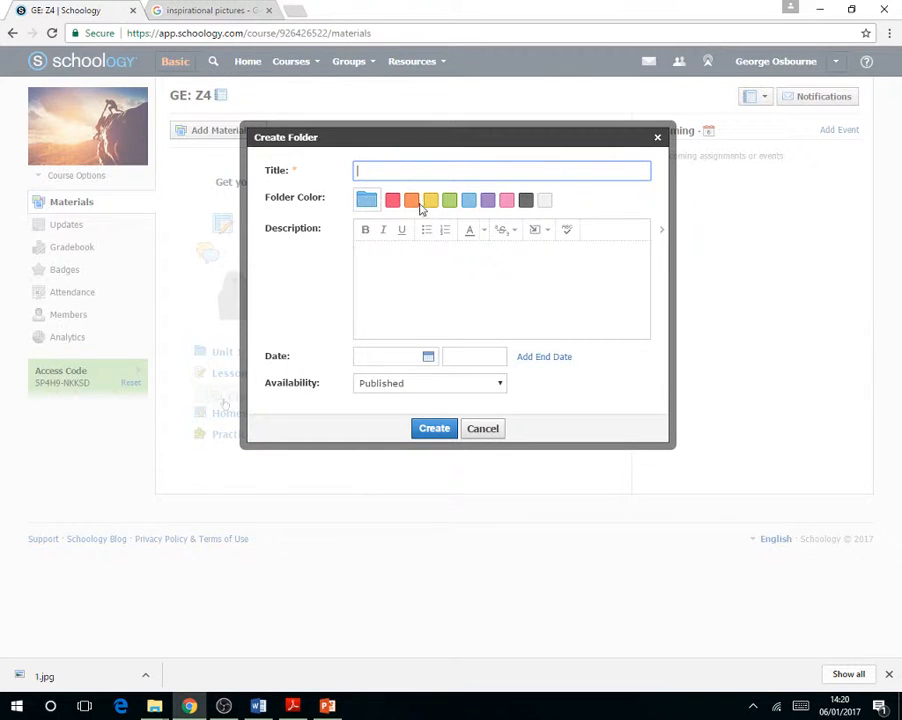
pyautogui.click(411, 205)
pyautogui.click(396, 170)
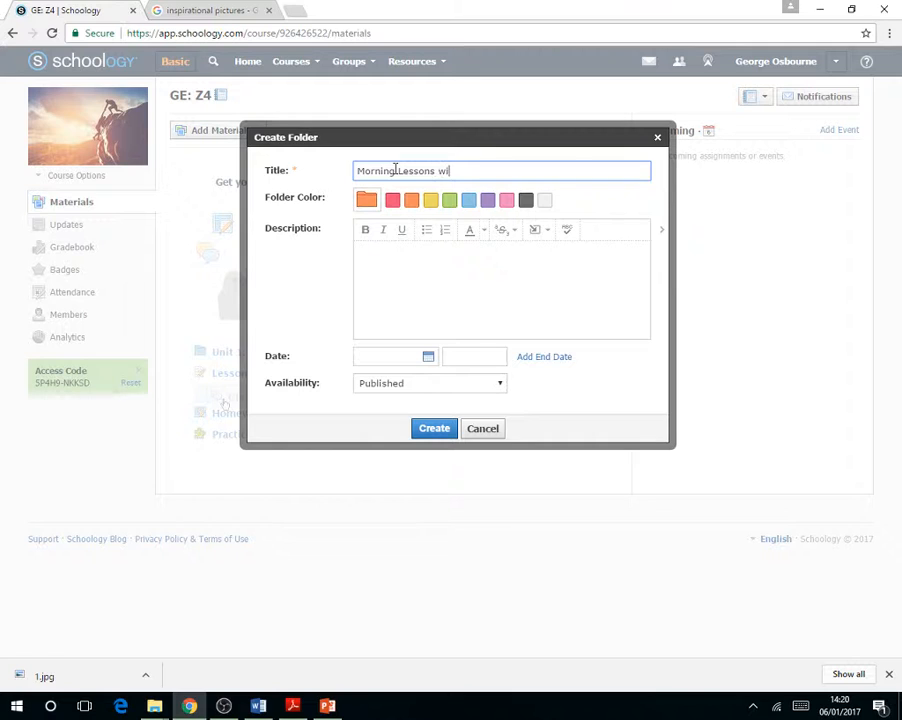
pyautogui.write('Adam')
pyautogui.click(452, 268)
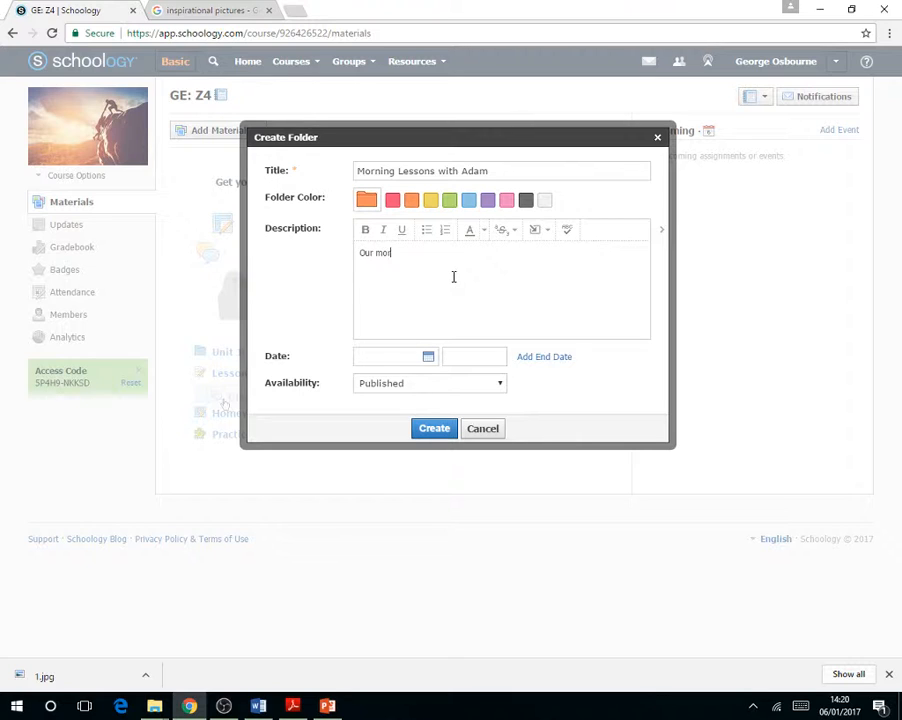
pyautogui.write('Our morning slides')
pyautogui.click(435, 429)
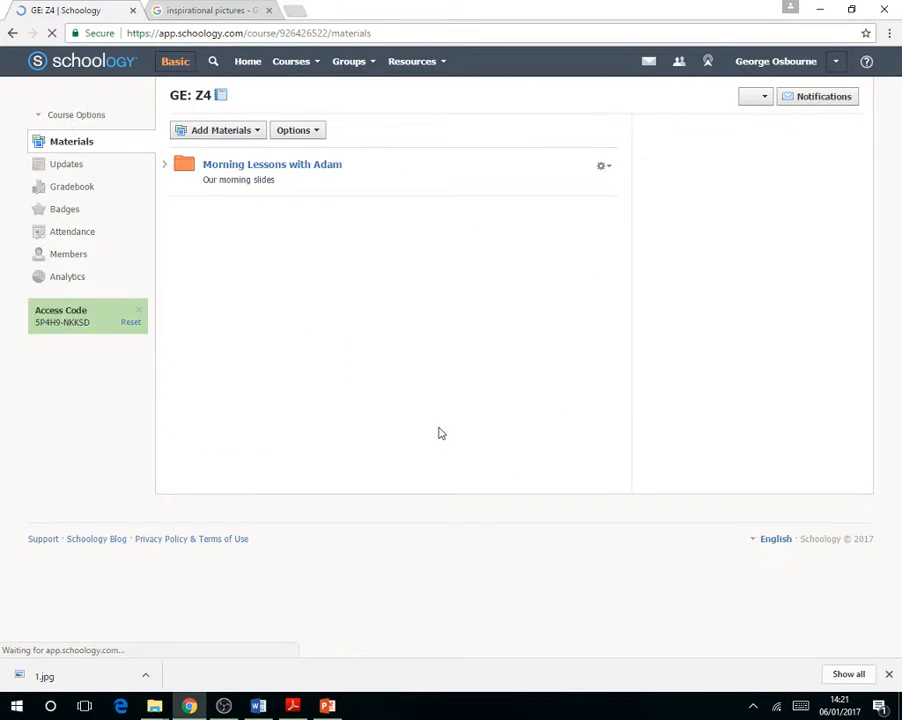
# Create a green materials folder titled "Useful links" with the description "Useful links for improving vocabulary and grammar"
pyautogui.click(235, 135)
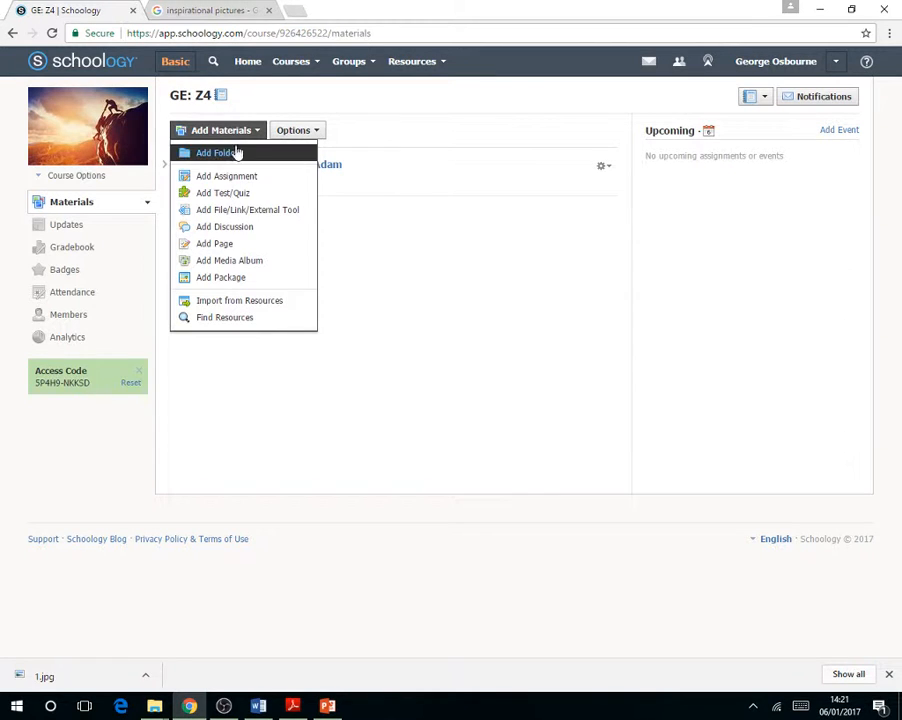
pyautogui.click(232, 154)
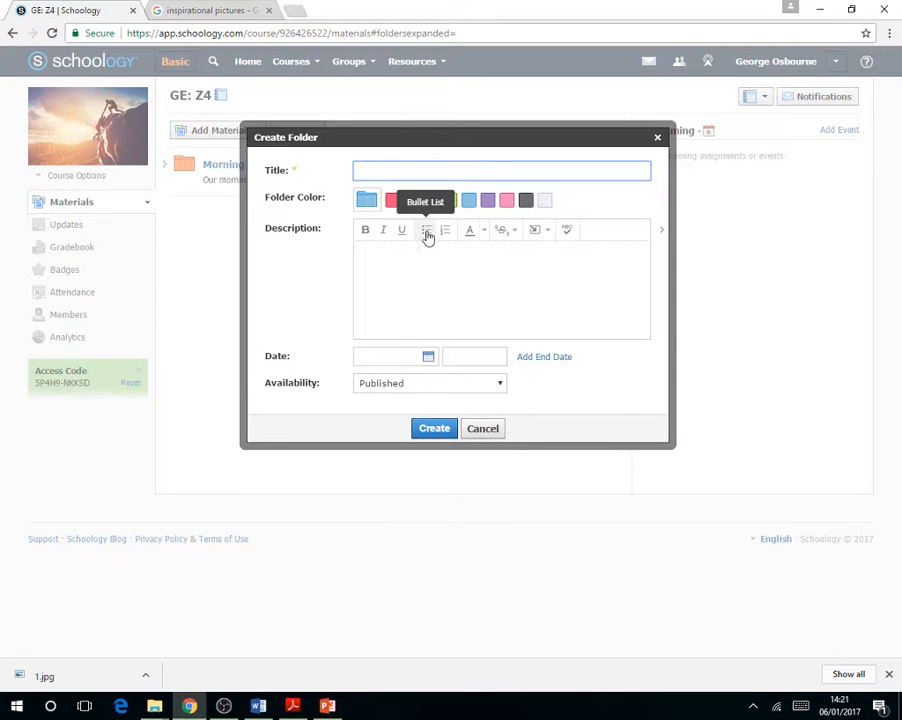
pyautogui.click(447, 203)
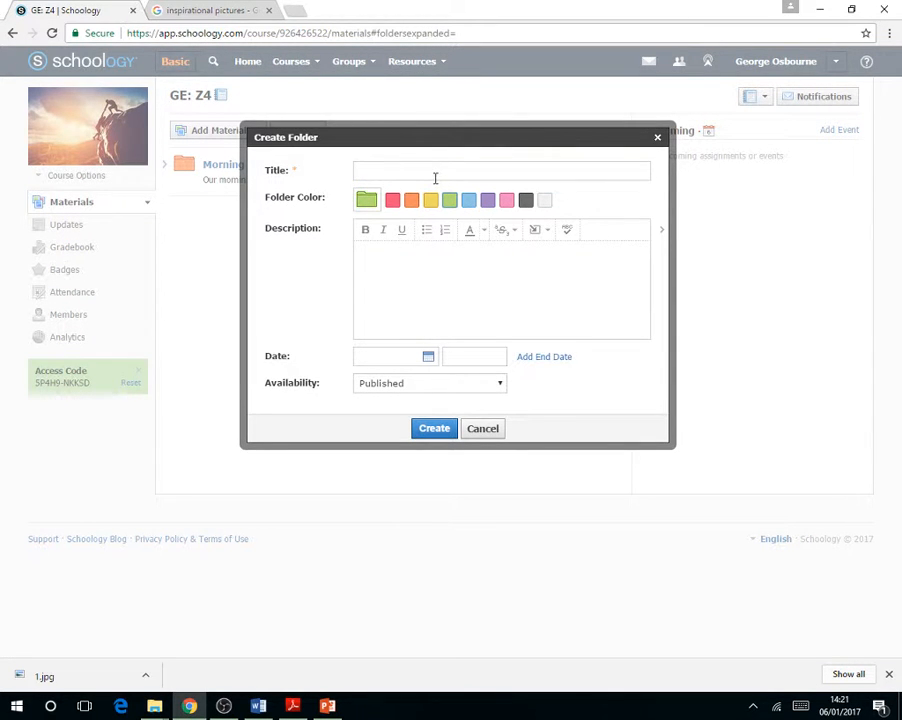
pyautogui.click(431, 172)
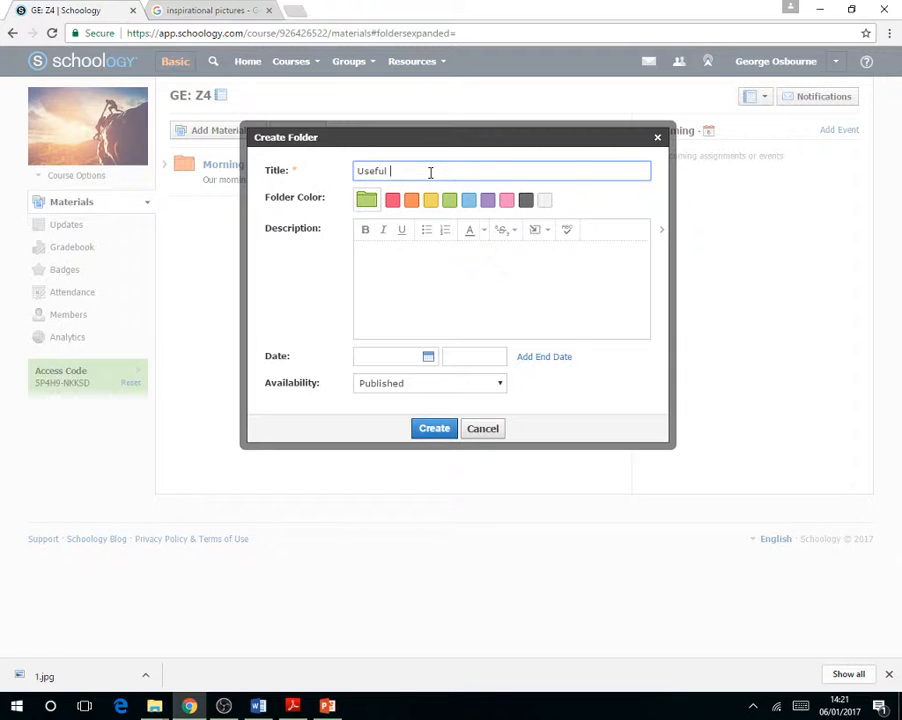
pyautogui.write('Useful links')
pyautogui.click(466, 262)
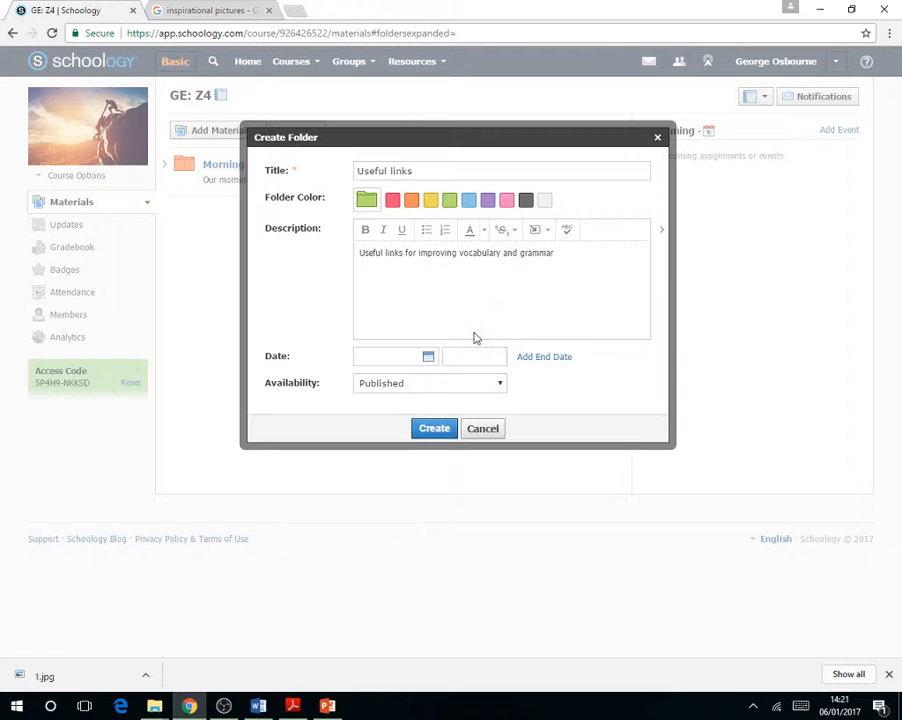
pyautogui.click(436, 430)
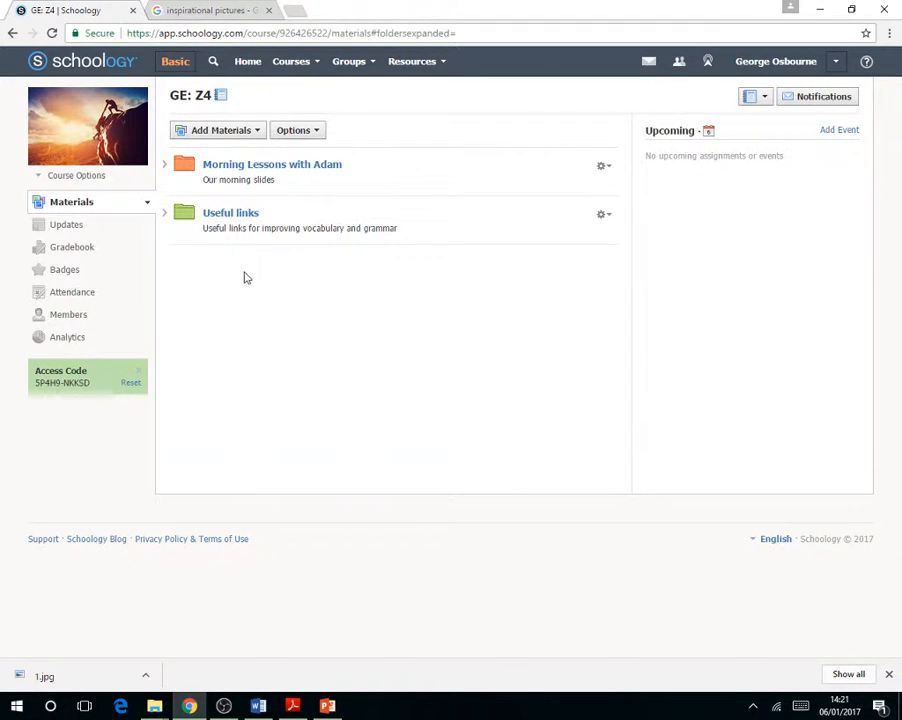
# Create an orange materials folder titled "Afternoon Lessons with" plus the teacher's first name
pyautogui.click(232, 136)
pyautogui.click(230, 153)
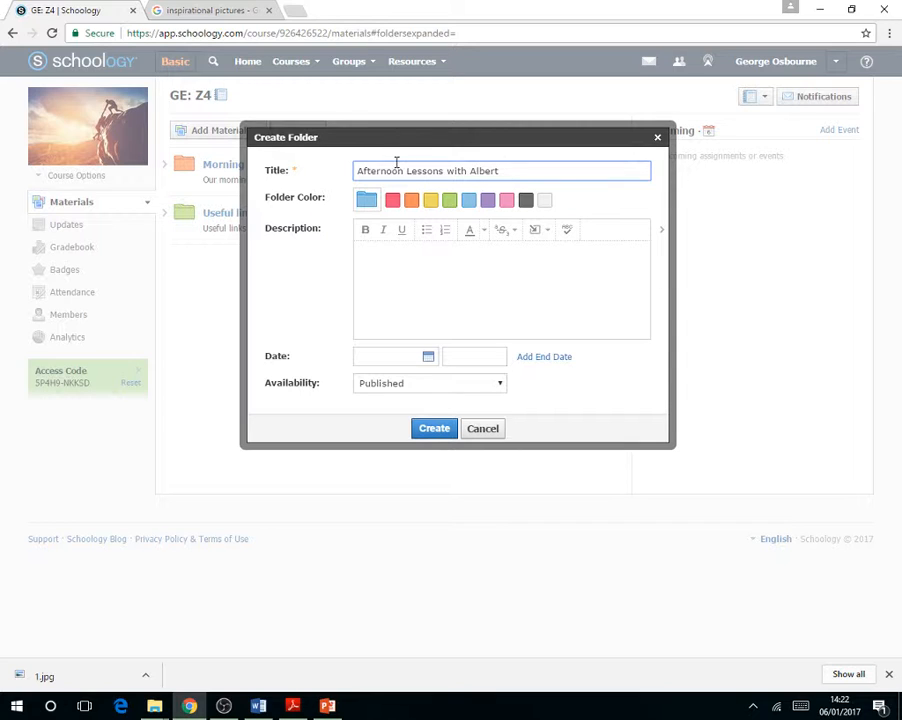
pyautogui.click(412, 201)
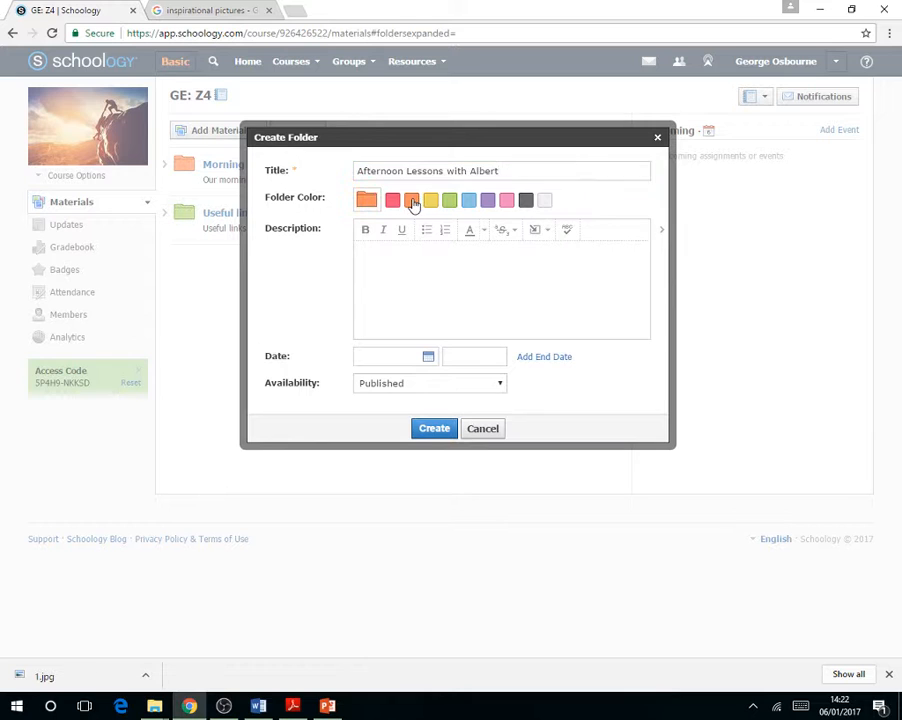
pyautogui.click(424, 430)
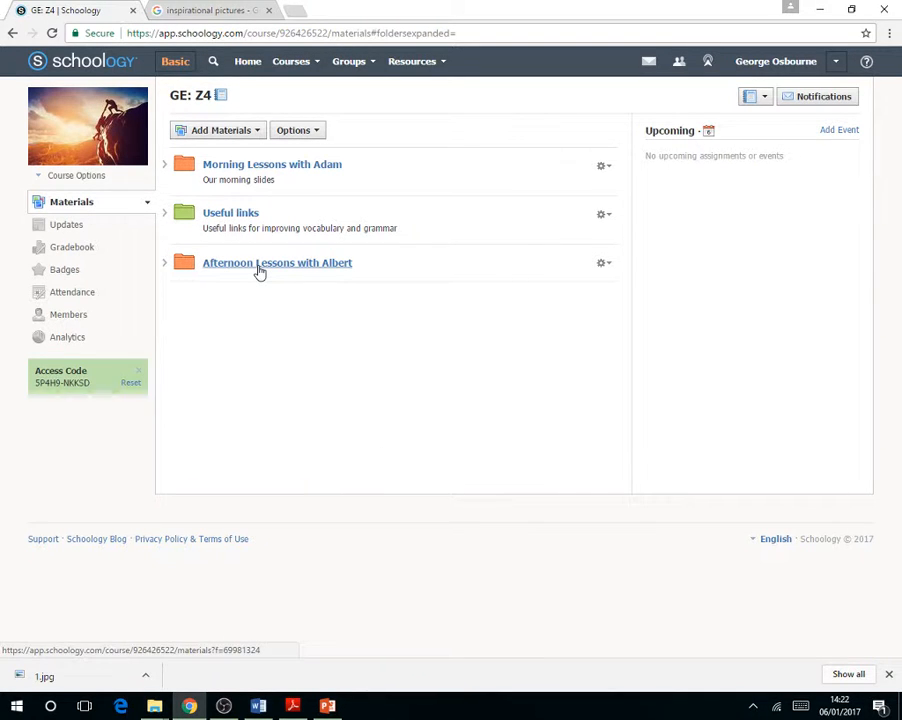
# Move the afternoon lessons folder above the Useful links folder and collapse Useful links
pyautogui.moveTo(258, 270); pyautogui.dragTo(256, 216)
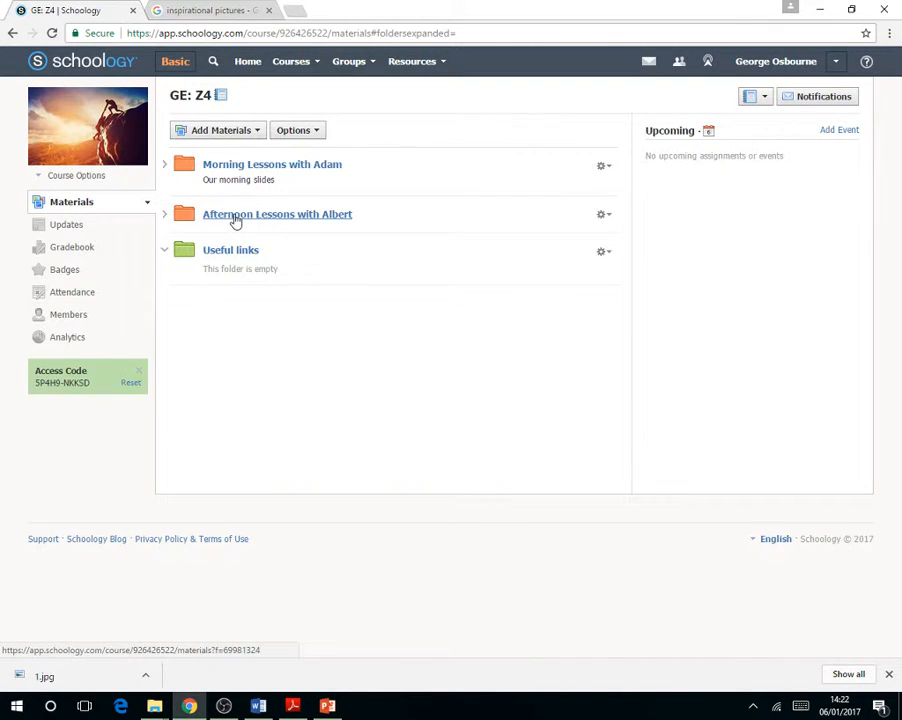
pyautogui.moveTo(235, 221)
pyautogui.mouseDown()
pyautogui.moveTo(246, 270)
pyautogui.moveTo(265, 243)
pyautogui.moveTo(264, 235)
pyautogui.moveTo(264, 254)
pyautogui.moveTo(262, 206)
pyautogui.moveTo(246, 214)
pyautogui.mouseUp()
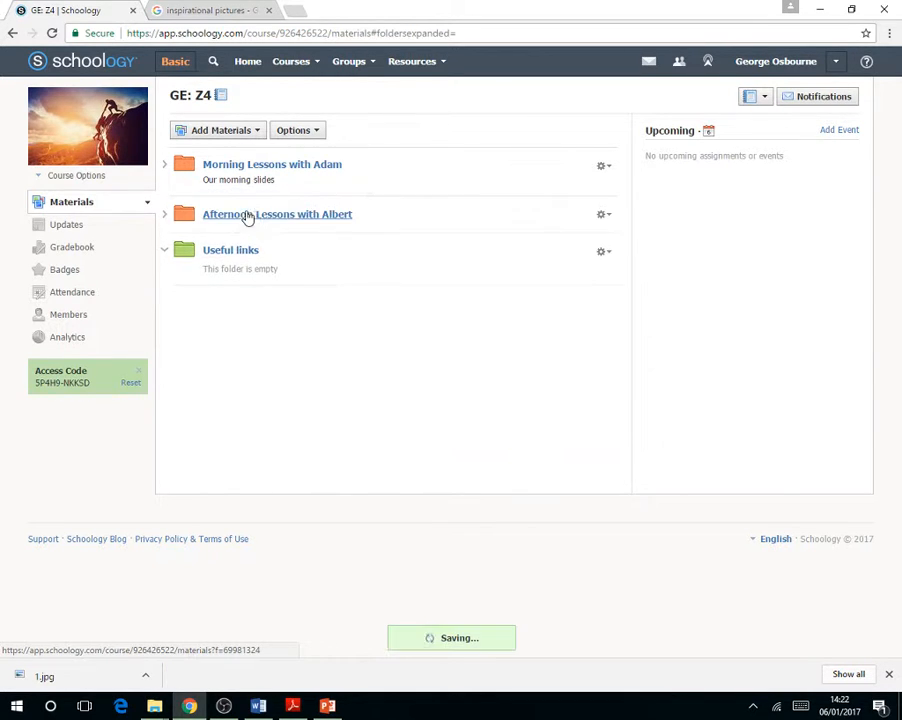
pyautogui.click(163, 253)
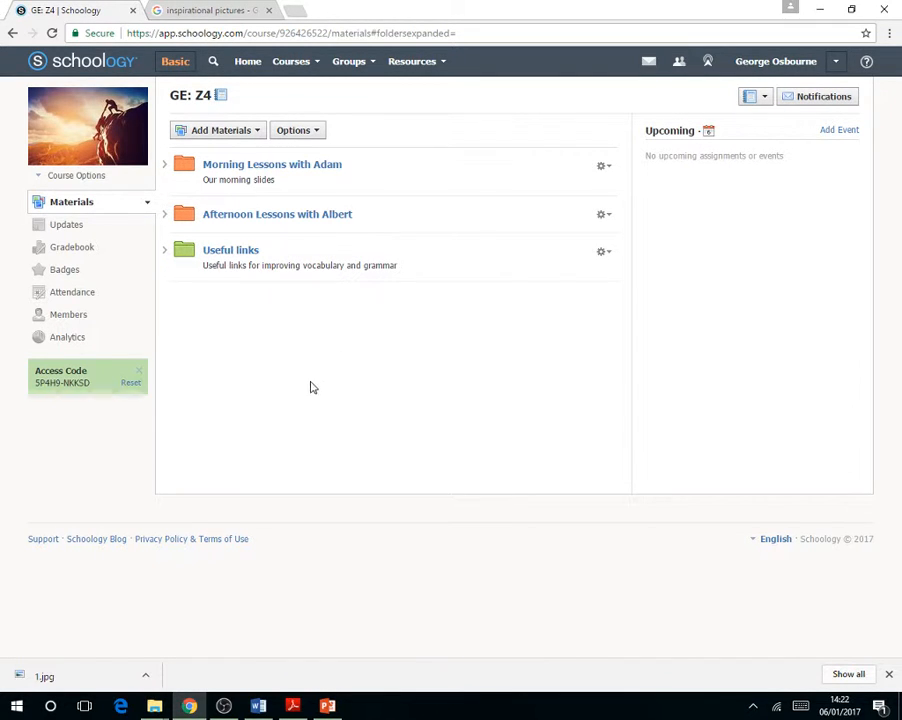
# Open the morning lessons folder
pyautogui.click(268, 172)
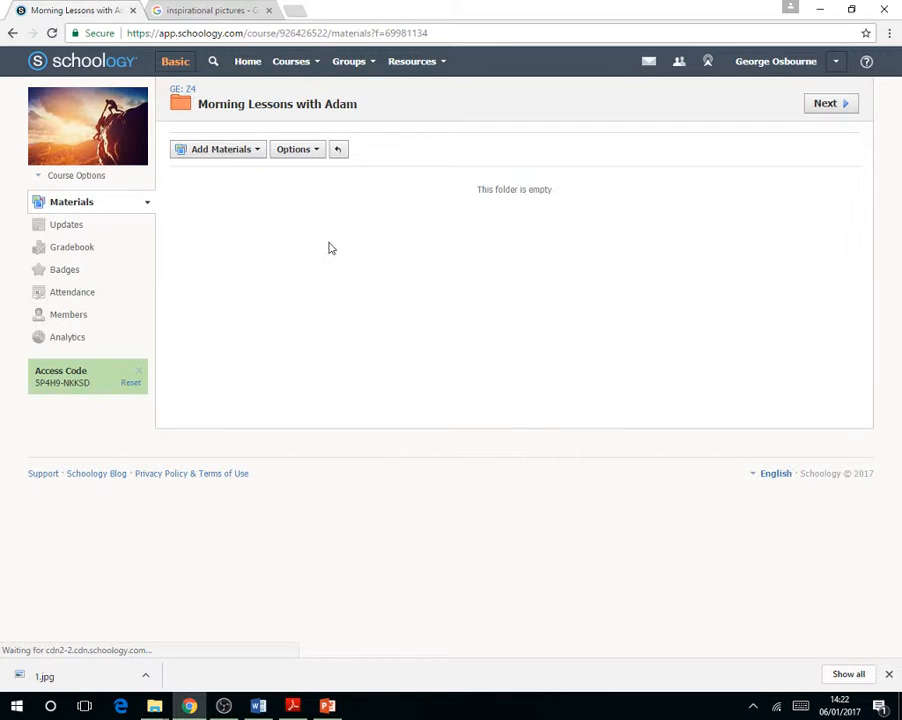
pyautogui.click(12, 33)
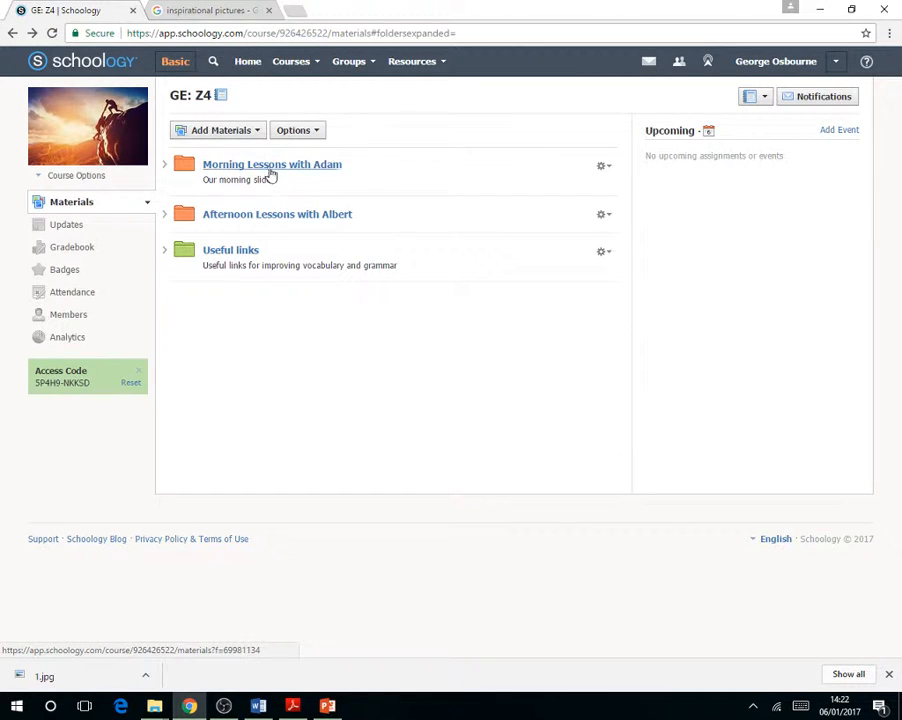
pyautogui.click(268, 172)
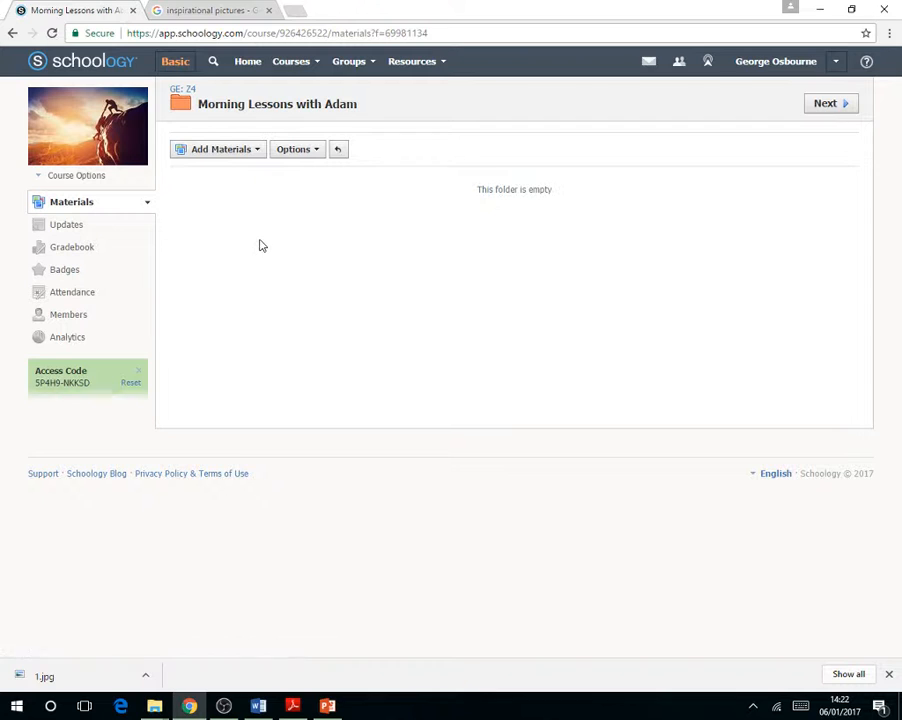
# Add the PDF file "01042017 - complaining in a hotel" from the E: drive to the morning lessons folder
pyautogui.click(243, 155)
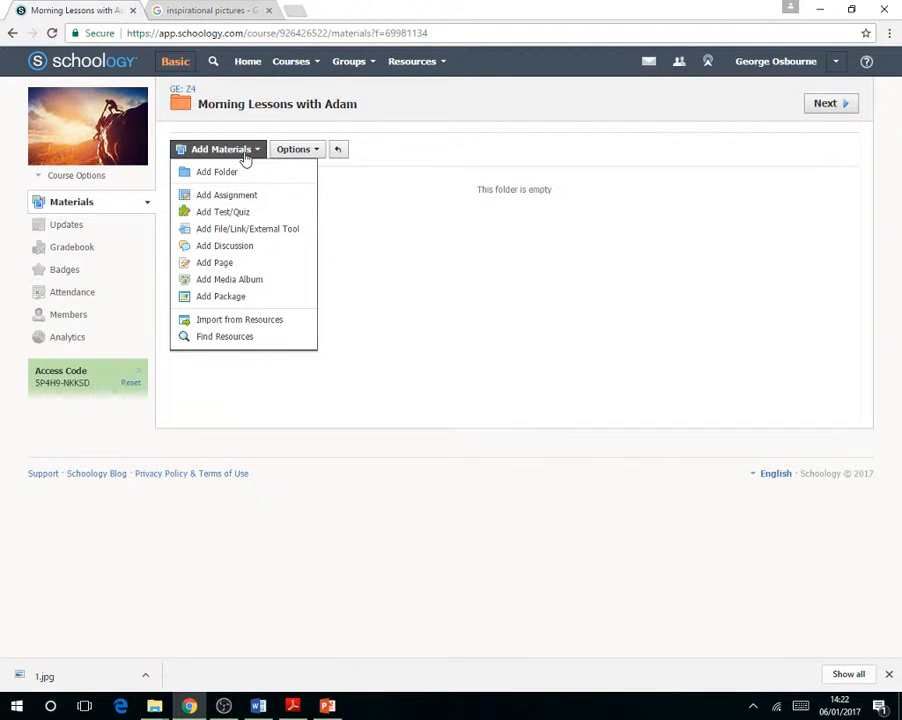
pyautogui.click(256, 234)
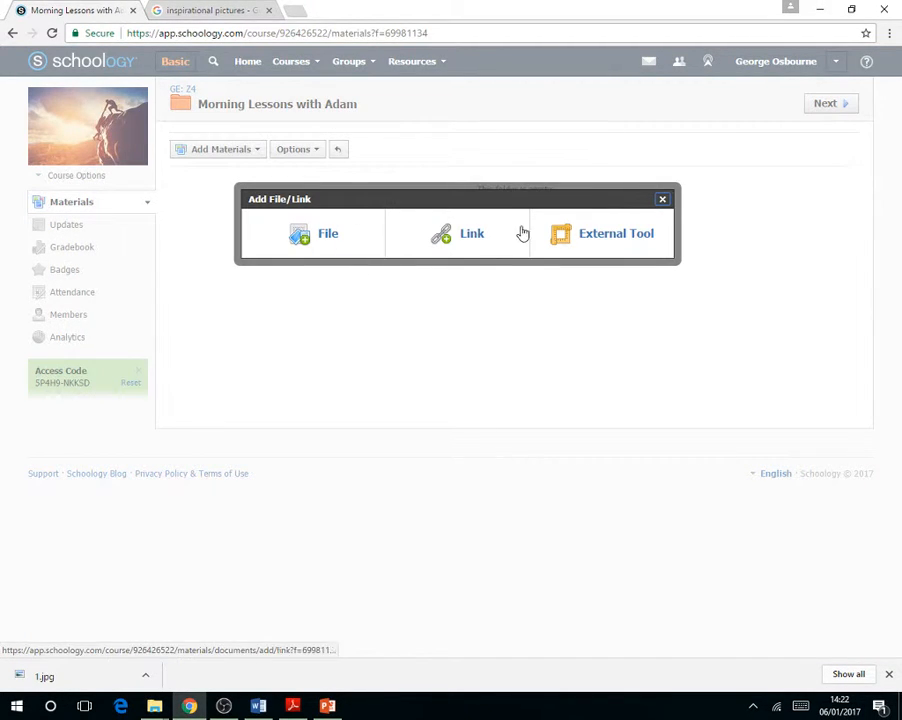
pyautogui.click(325, 236)
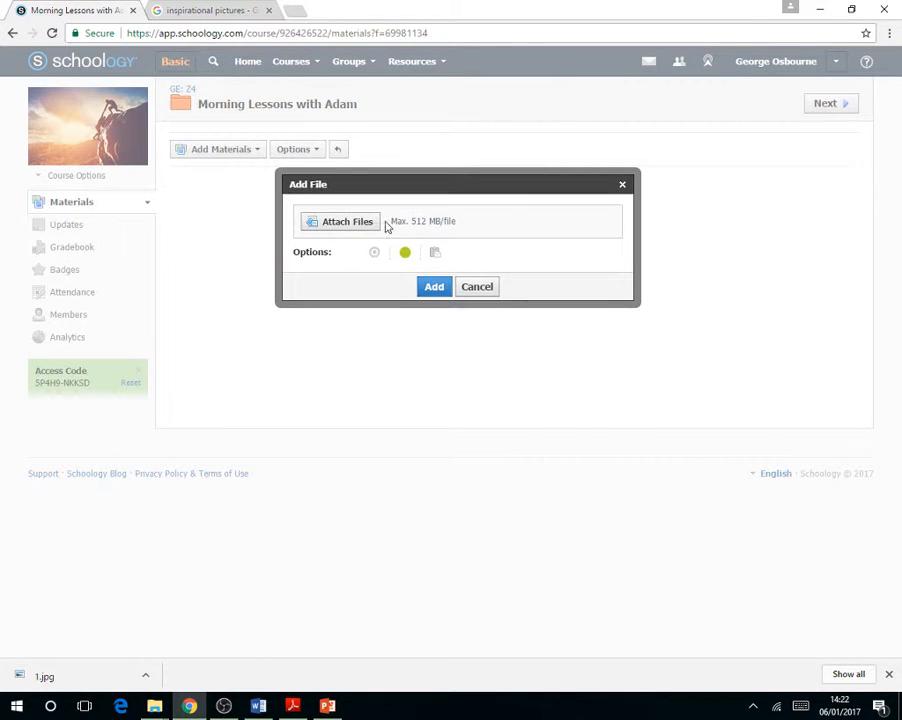
pyautogui.click(352, 226)
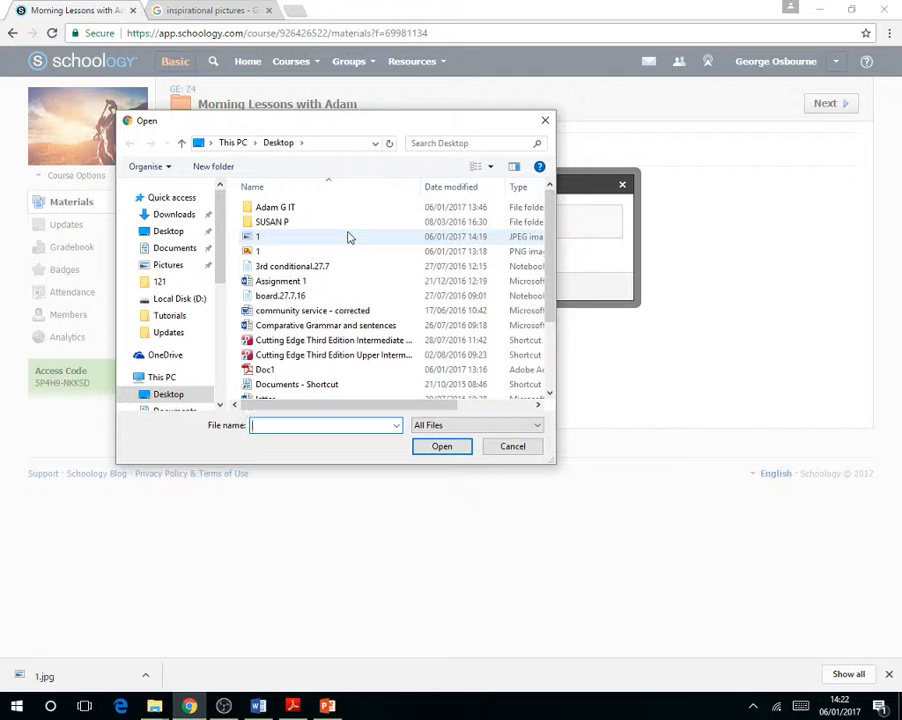
pyautogui.scroll(-1, 196, 337)
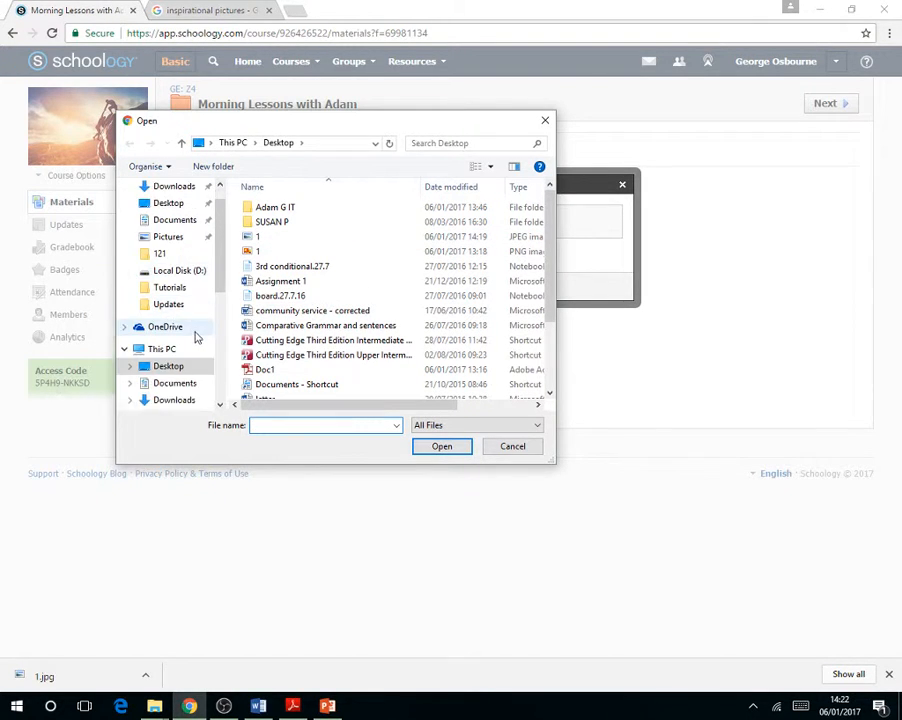
pyautogui.scroll(-4, 196, 337)
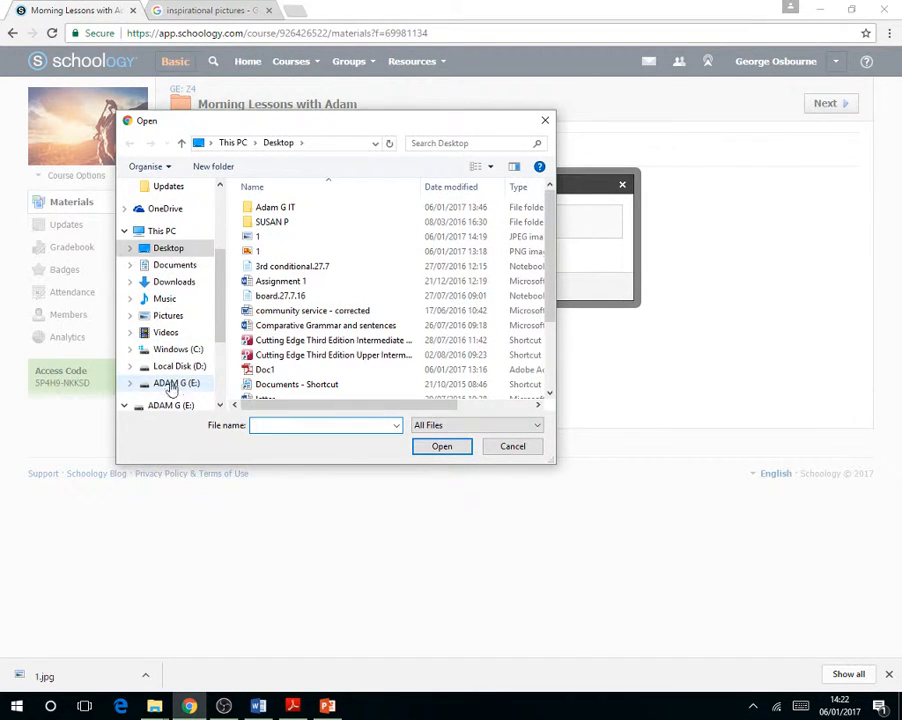
pyautogui.click(176, 385)
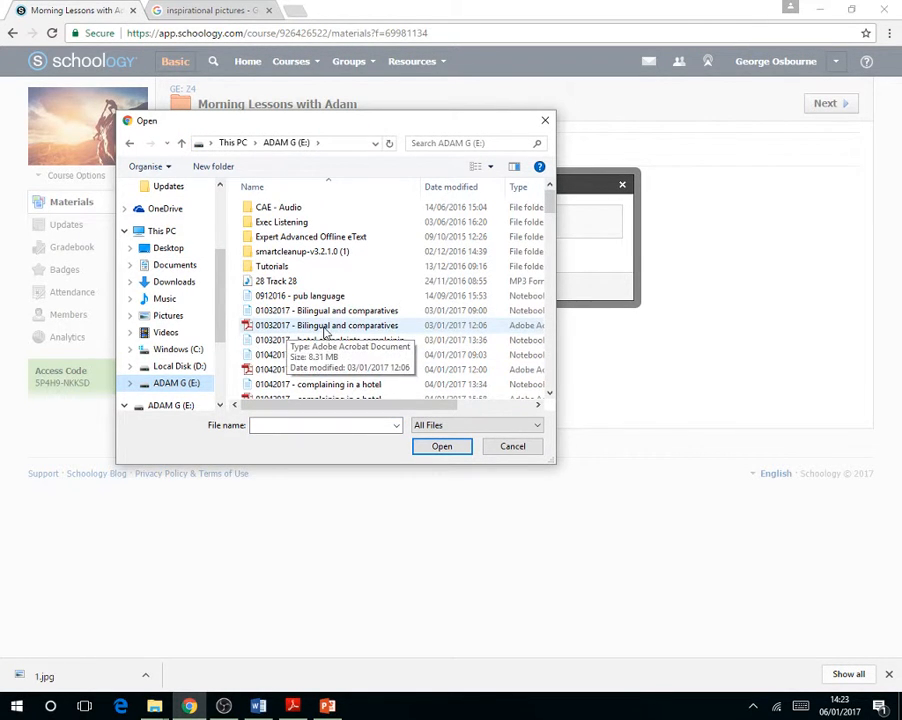
pyautogui.scroll(-1, 284, 376)
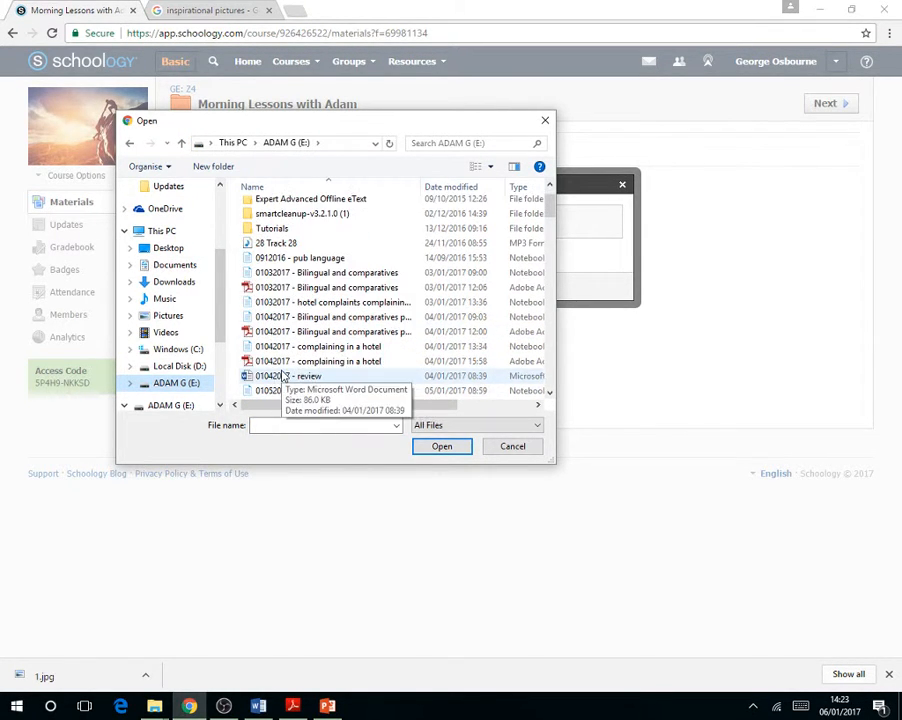
pyautogui.doubleClick(337, 364)
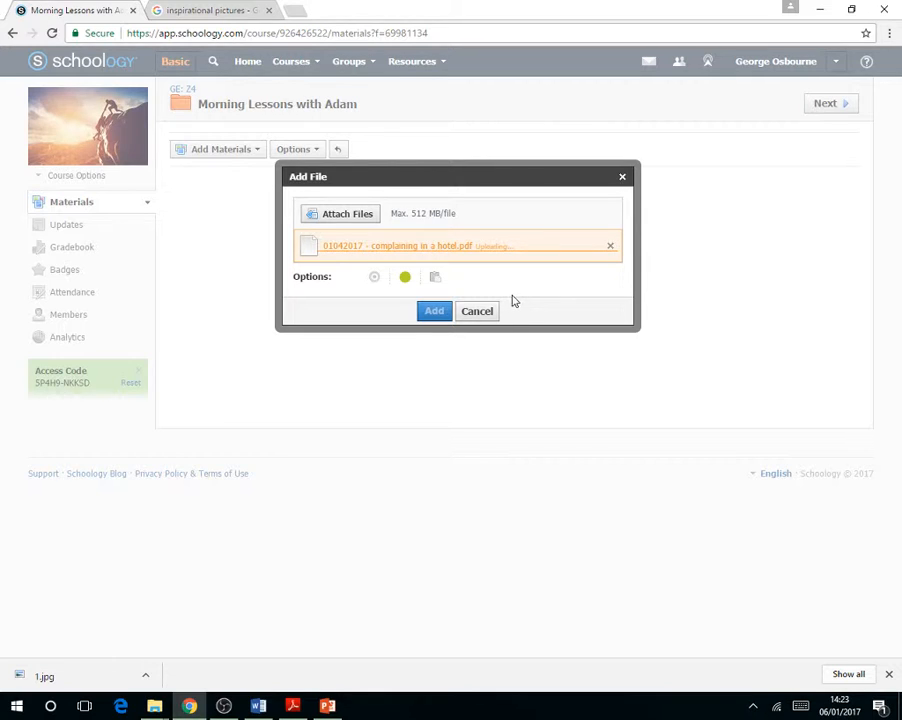
pyautogui.click(434, 313)
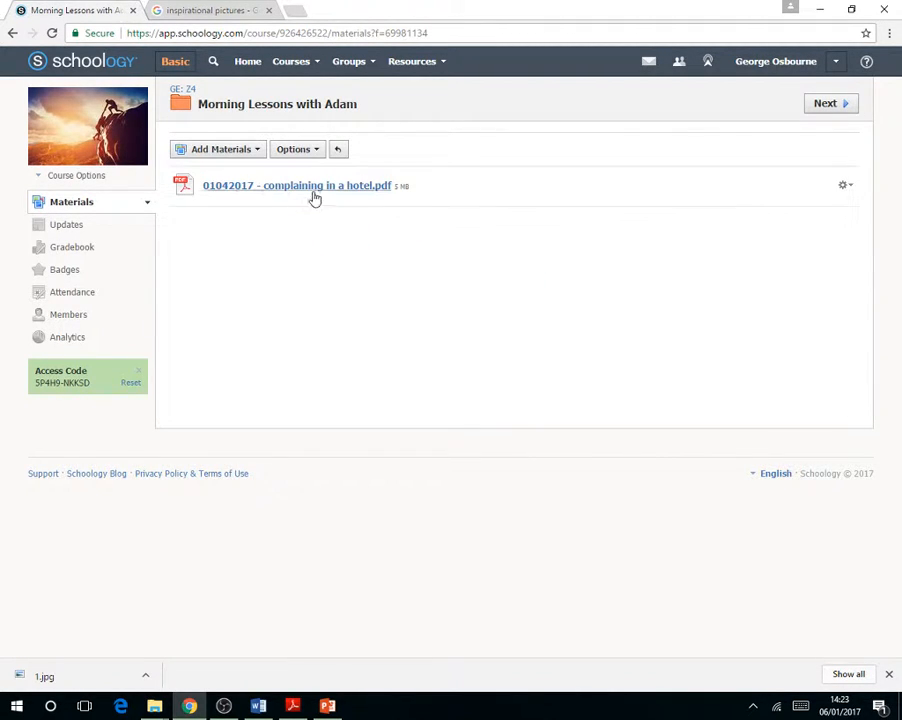
pyautogui.click(845, 185)
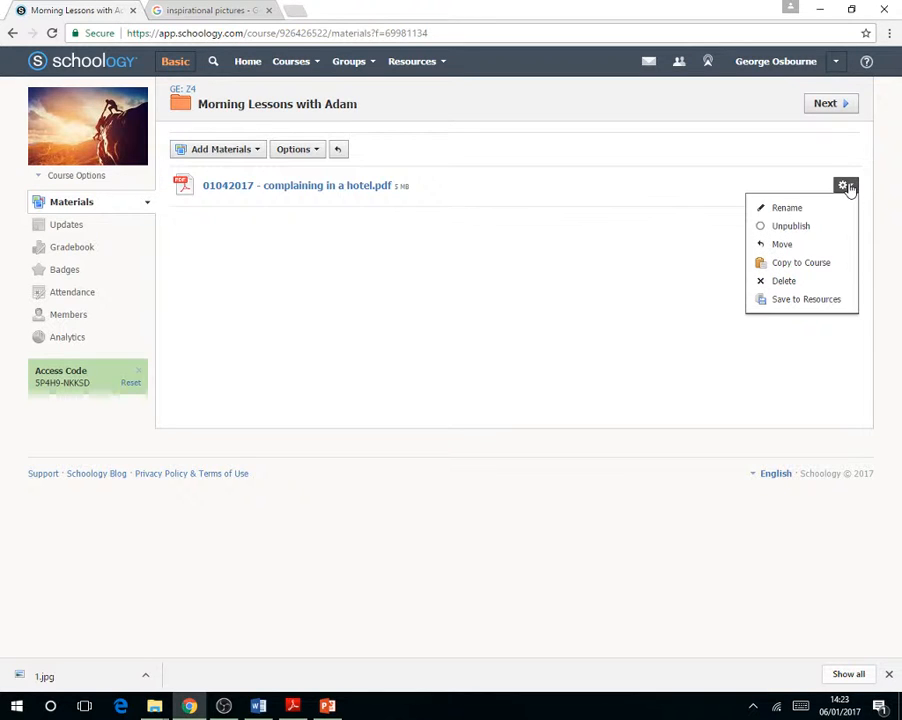
pyautogui.click(684, 254)
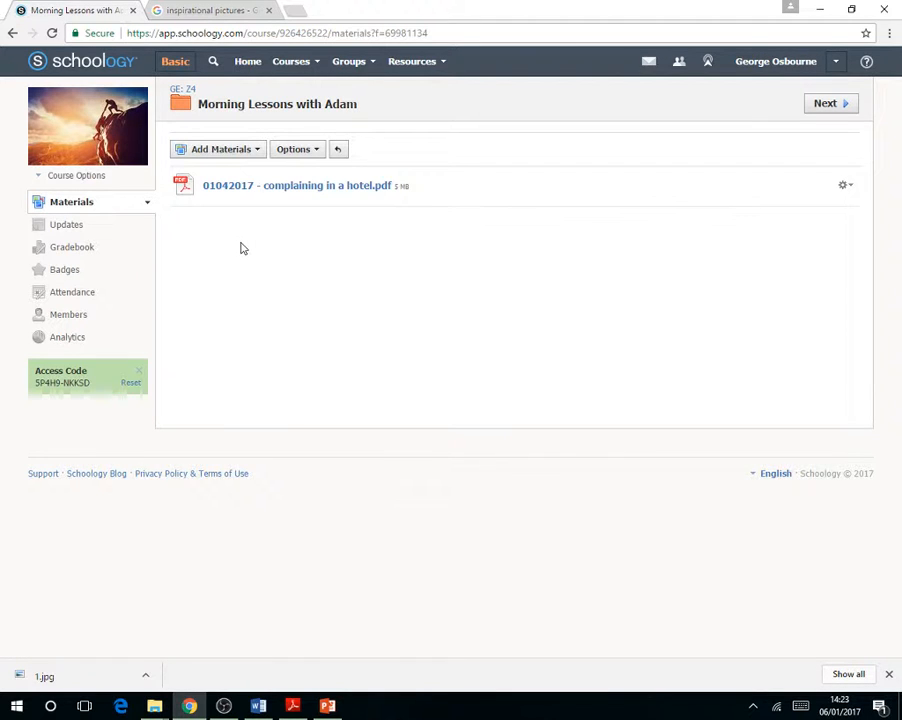
# Open "01042017 - complaining in a hotel.pdf" and examine its first three pages in the document viewer
pyautogui.click(301, 190)
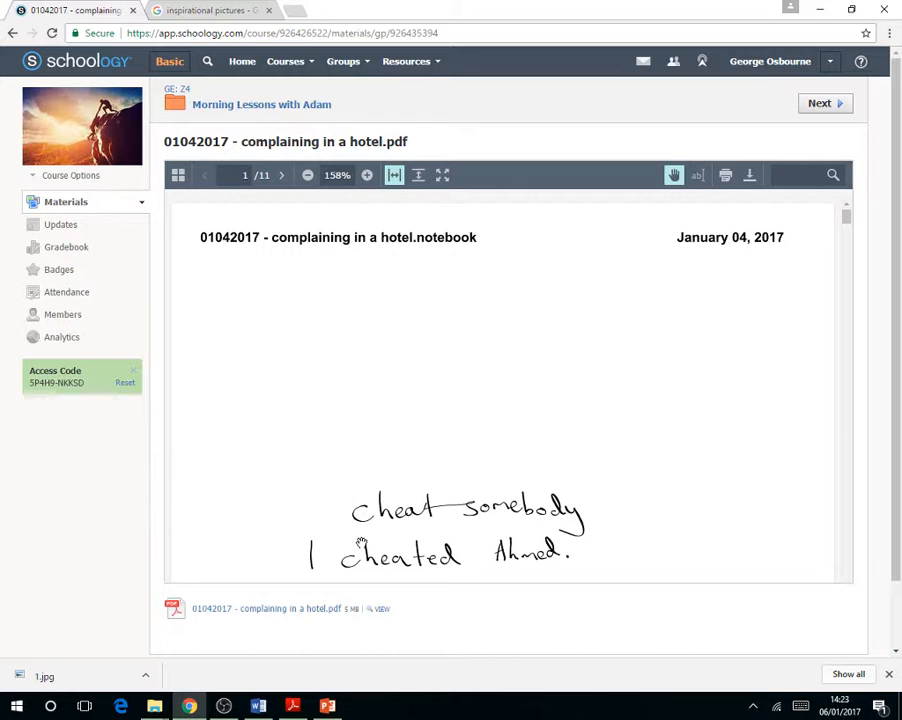
pyautogui.scroll(-5, 378, 441)
pyautogui.moveTo(378, 441); pyautogui.dragTo(404, 549)
pyautogui.moveTo(431, 381); pyautogui.dragTo(433, 462)
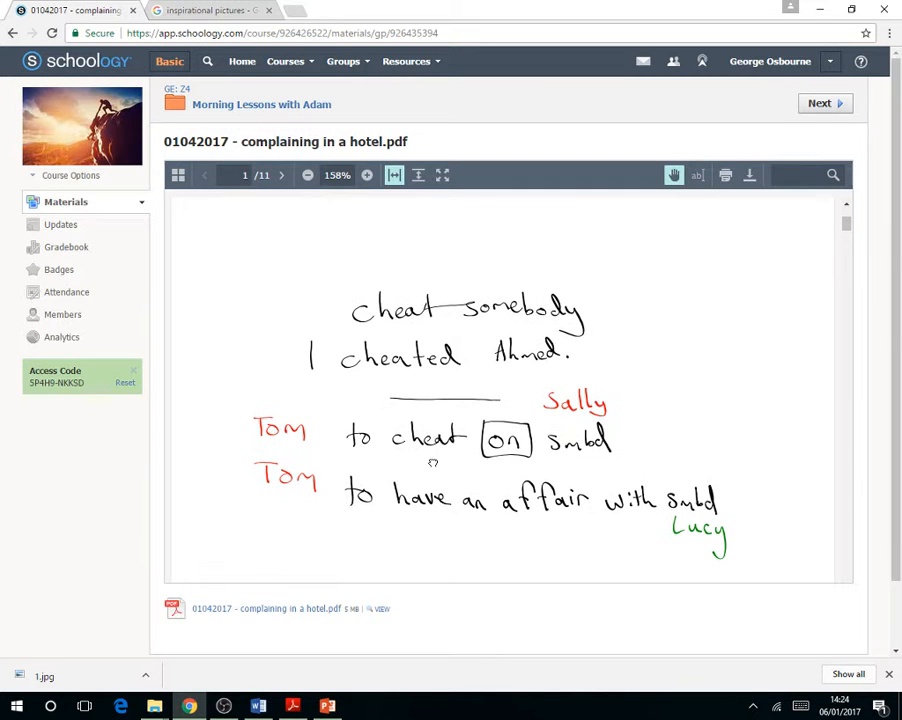
pyautogui.scroll(-10, 420, 330)
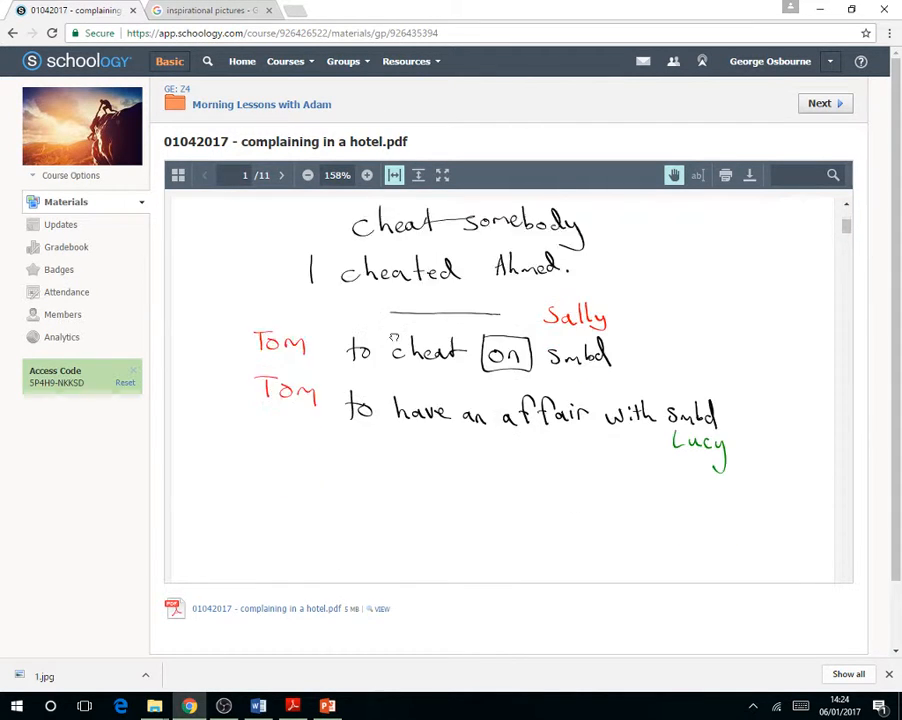
pyautogui.scroll(-5, 472, 346)
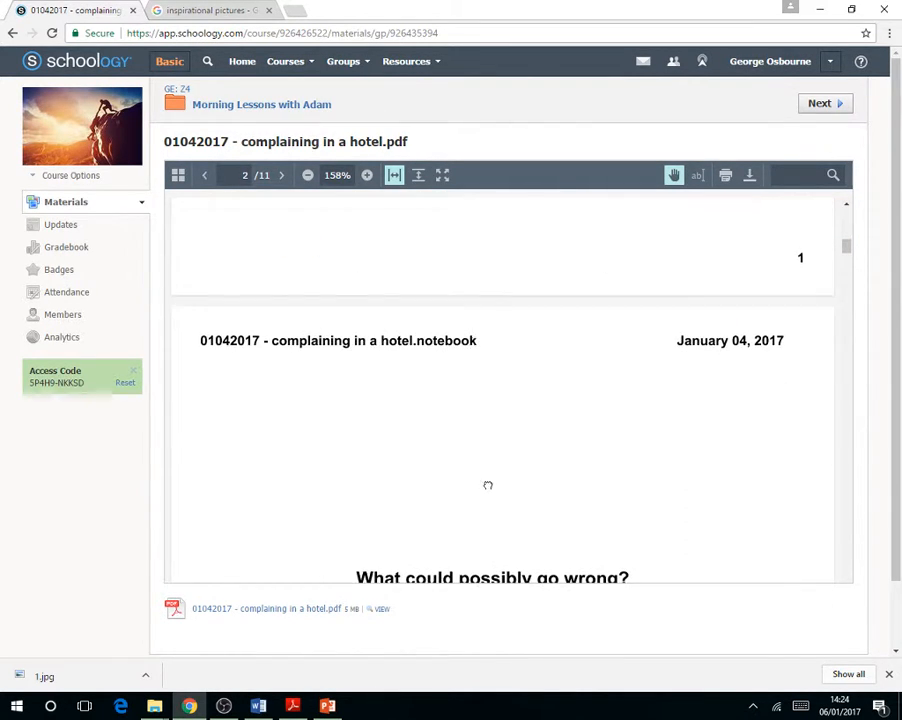
pyautogui.scroll(-6, 471, 380)
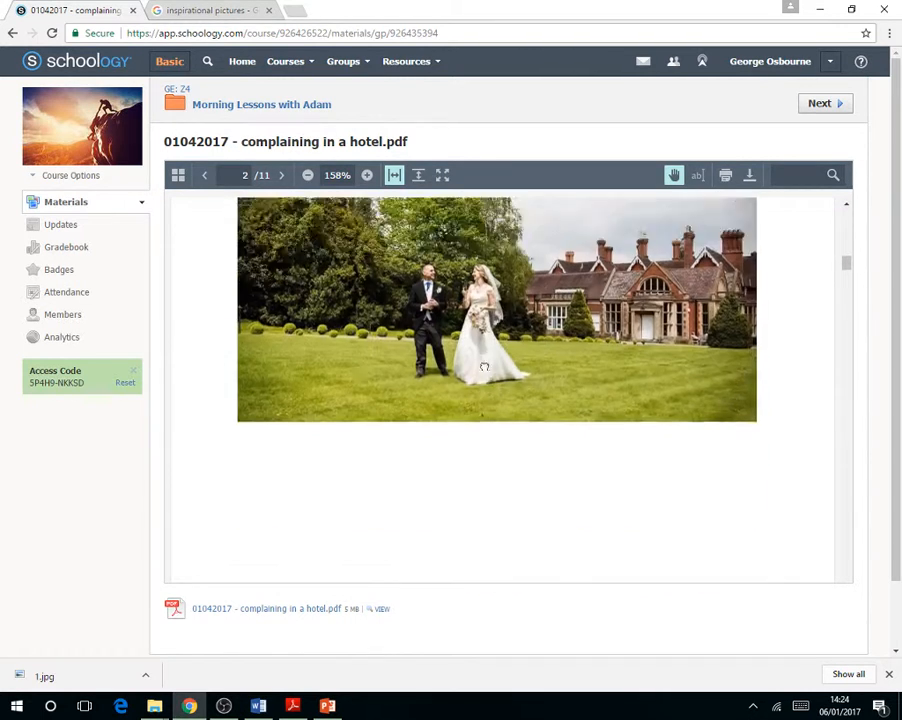
pyautogui.scroll(-5, 497, 400)
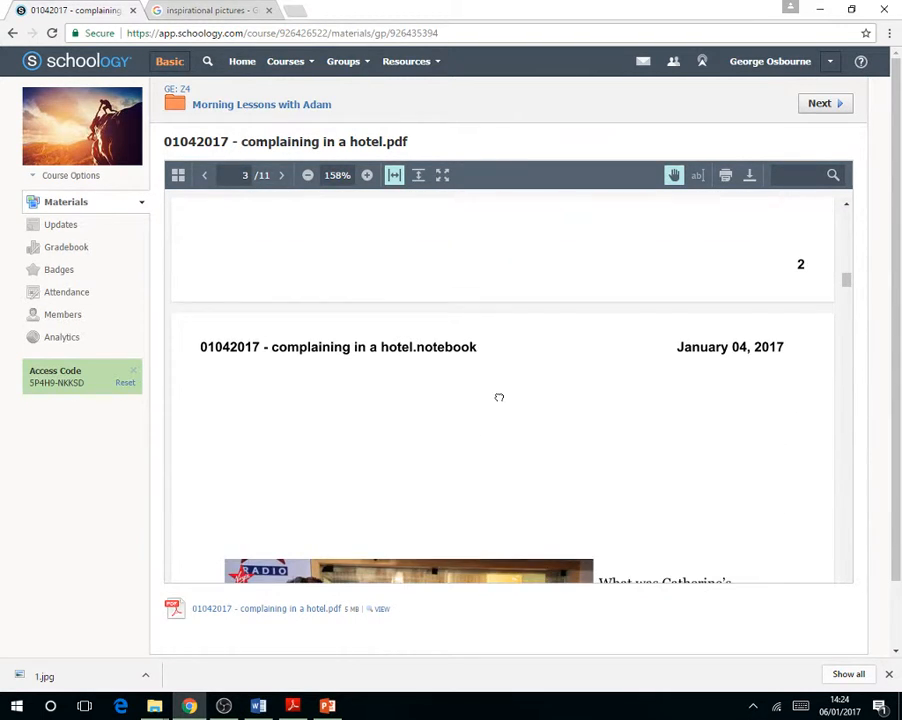
pyautogui.scroll(-1, 500, 336)
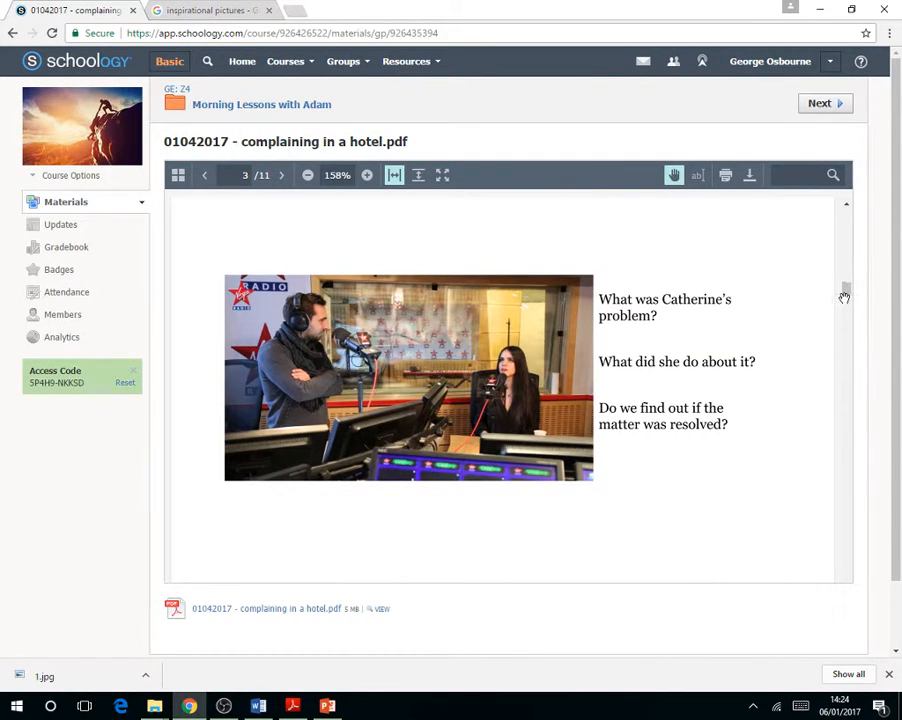
pyautogui.scroll(1, 508, 375)
pyautogui.scroll(7, 508, 375)
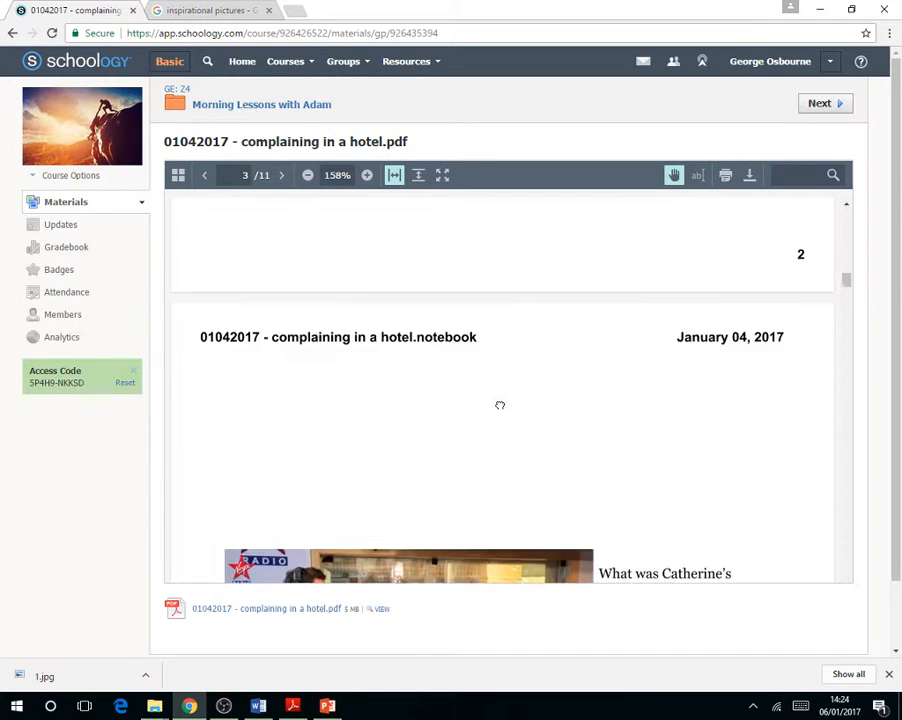
pyautogui.scroll(6, 430, 315)
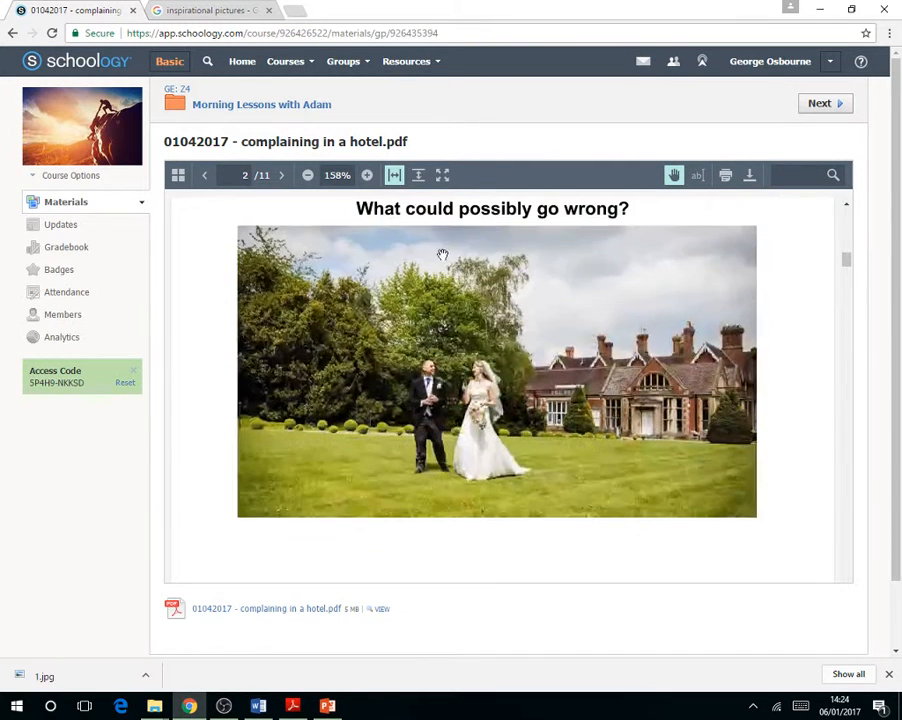
# Add the audio file "28 Track 28.mp3" from the E: drive to the morning lessons folder and open its page
pyautogui.click(290, 105)
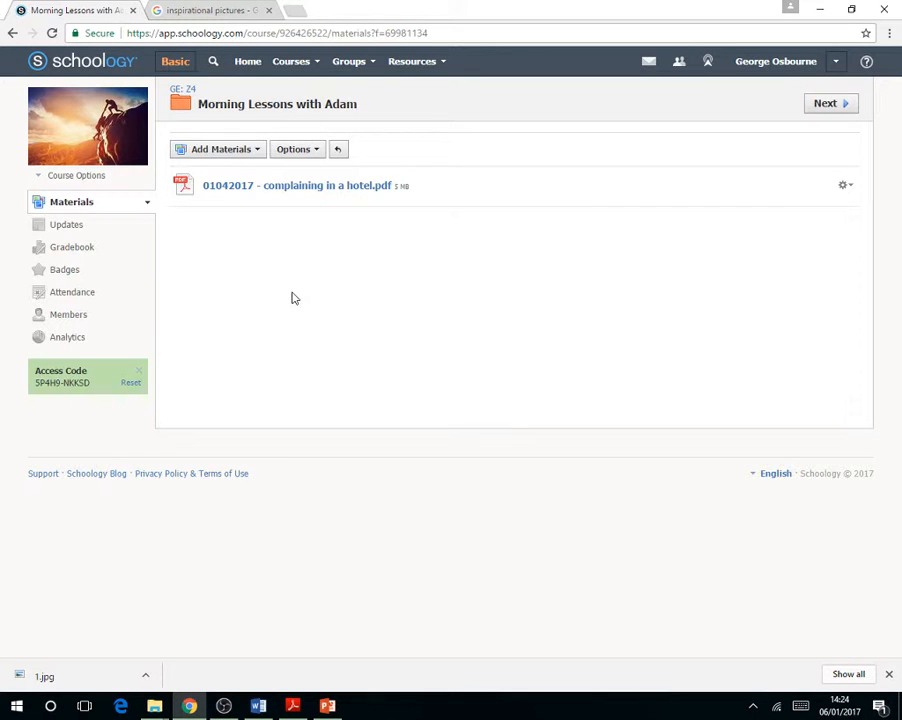
pyautogui.click(234, 152)
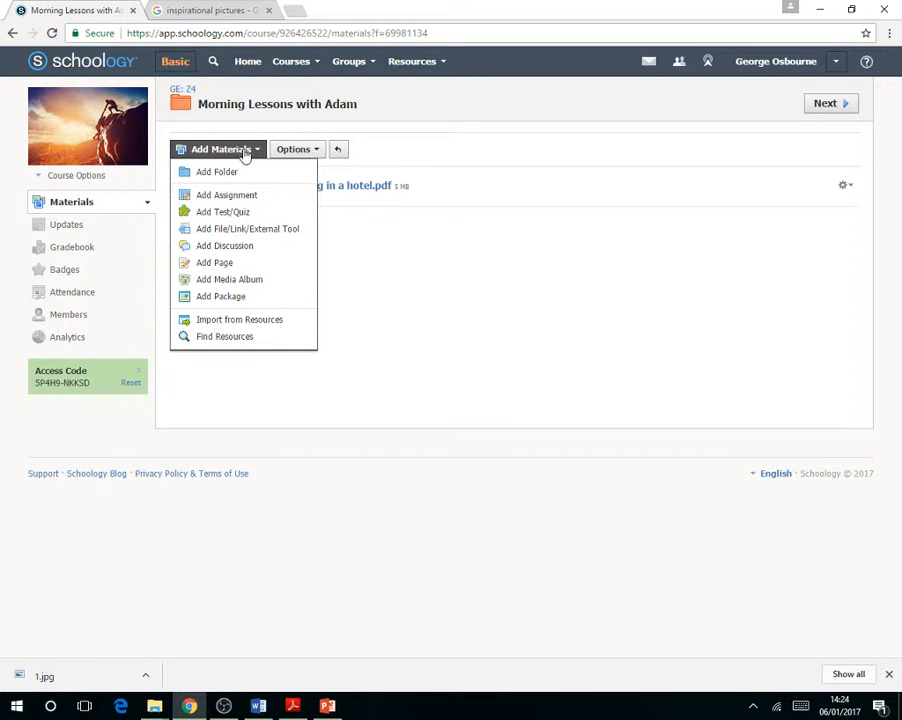
pyautogui.click(270, 231)
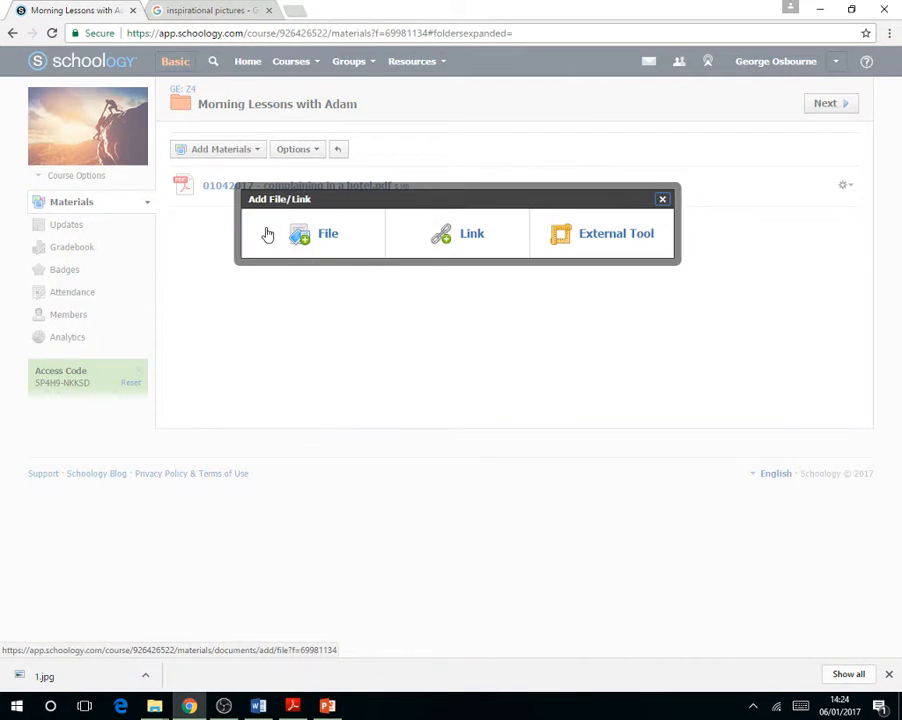
pyautogui.click(329, 240)
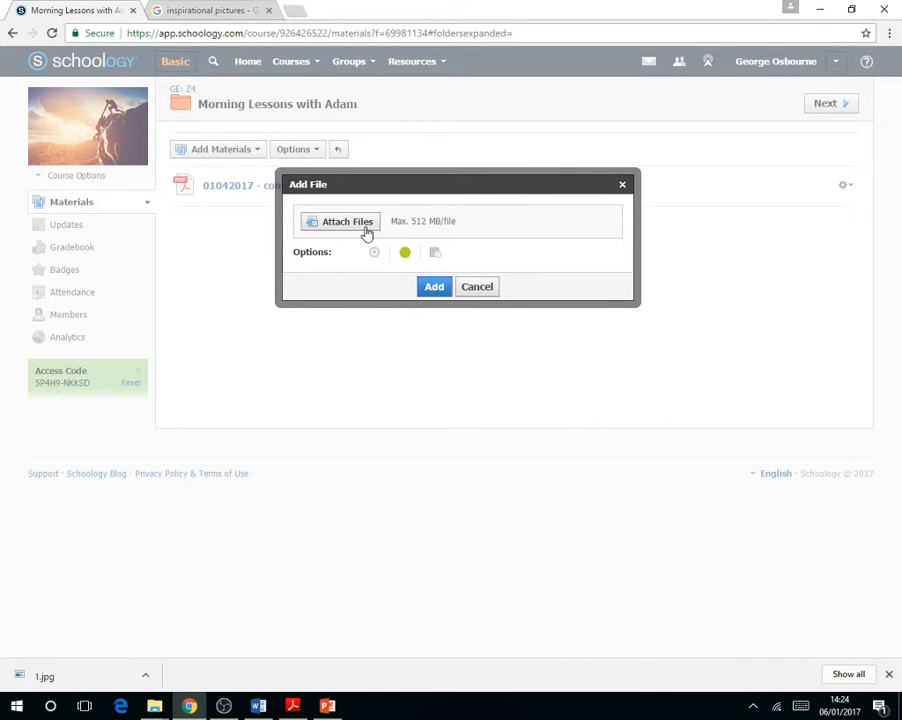
pyautogui.click(358, 226)
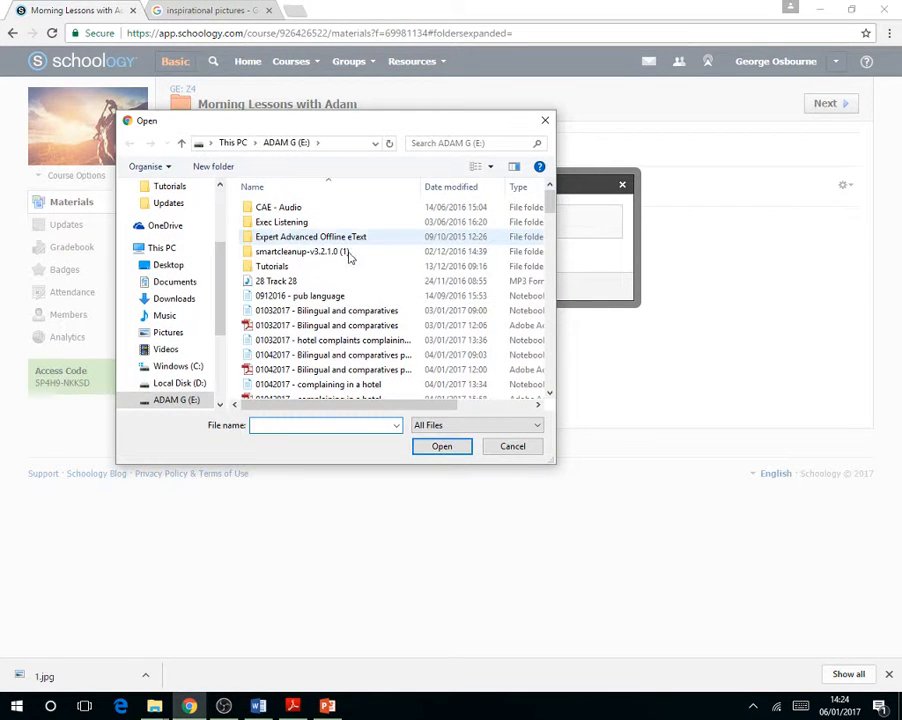
pyautogui.doubleClick(299, 286)
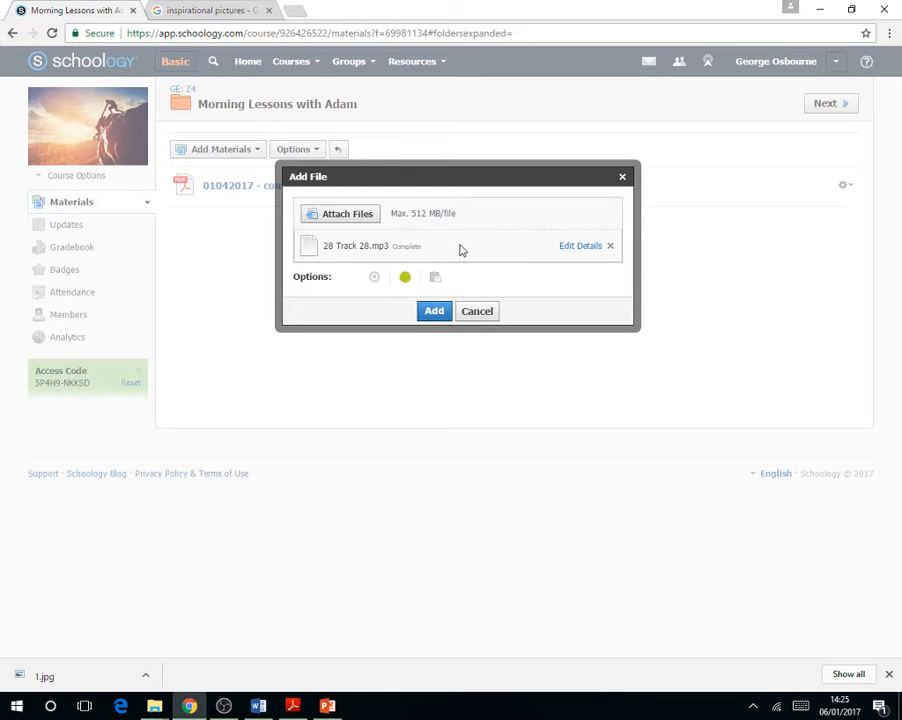
pyautogui.click(435, 312)
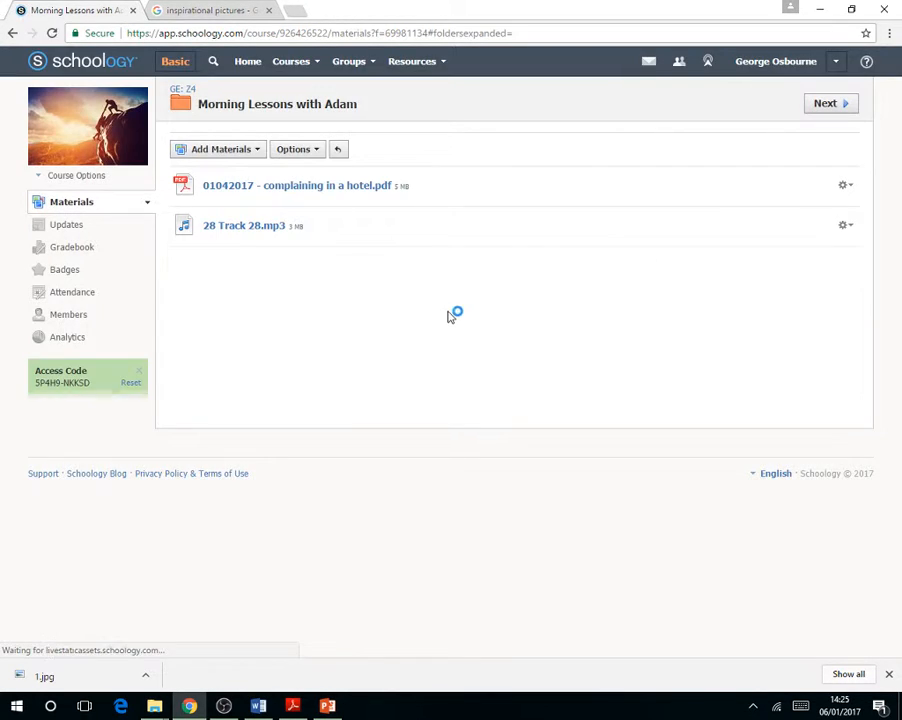
pyautogui.click(249, 229)
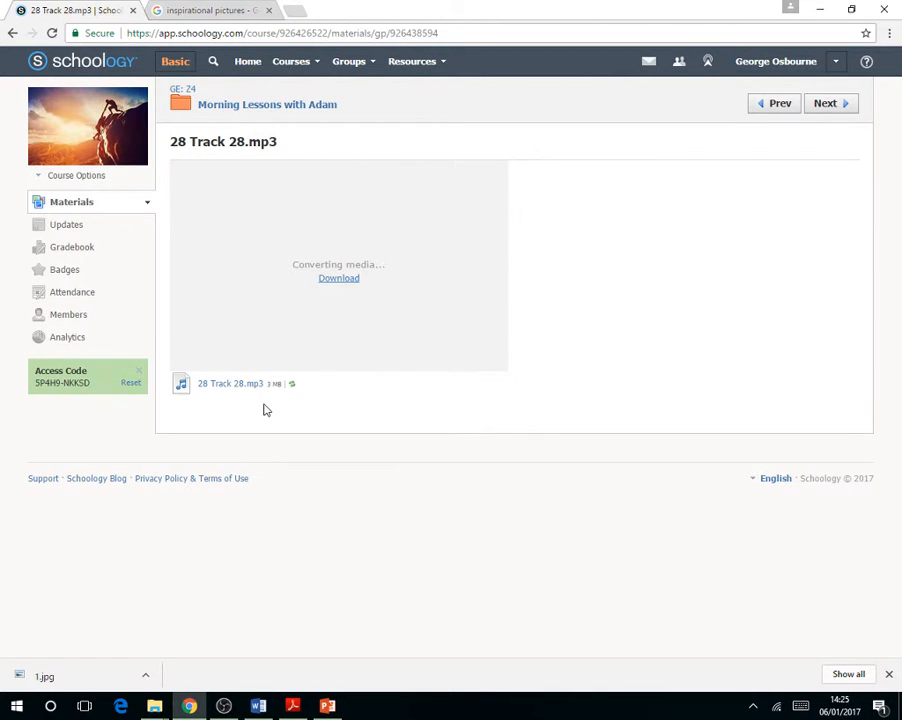
# Return to the morning lessons folder and start adding a web link to it
pyautogui.click(259, 113)
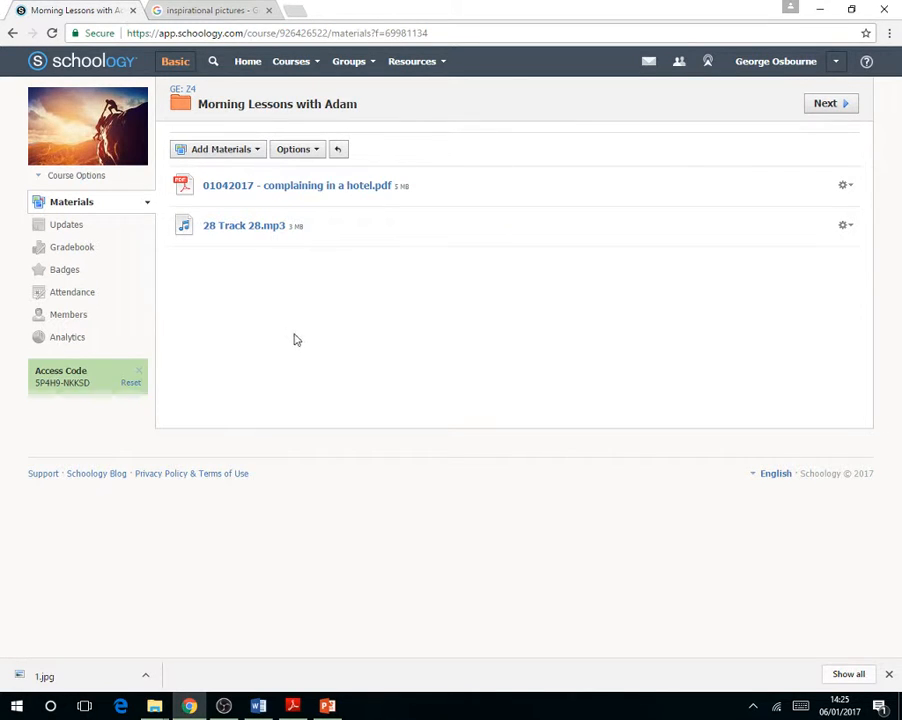
pyautogui.click(234, 154)
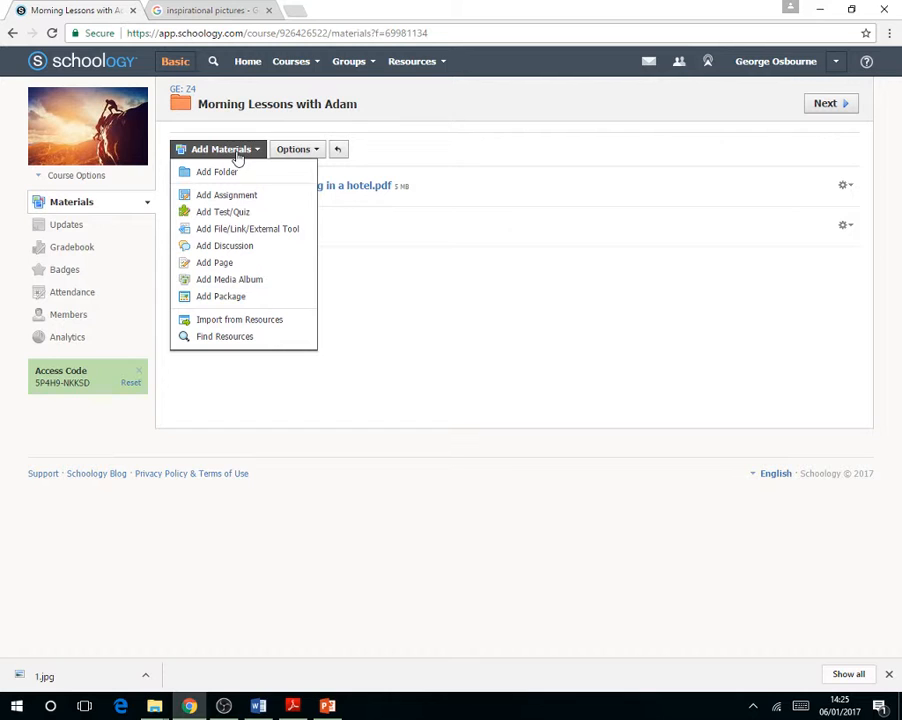
pyautogui.click(256, 229)
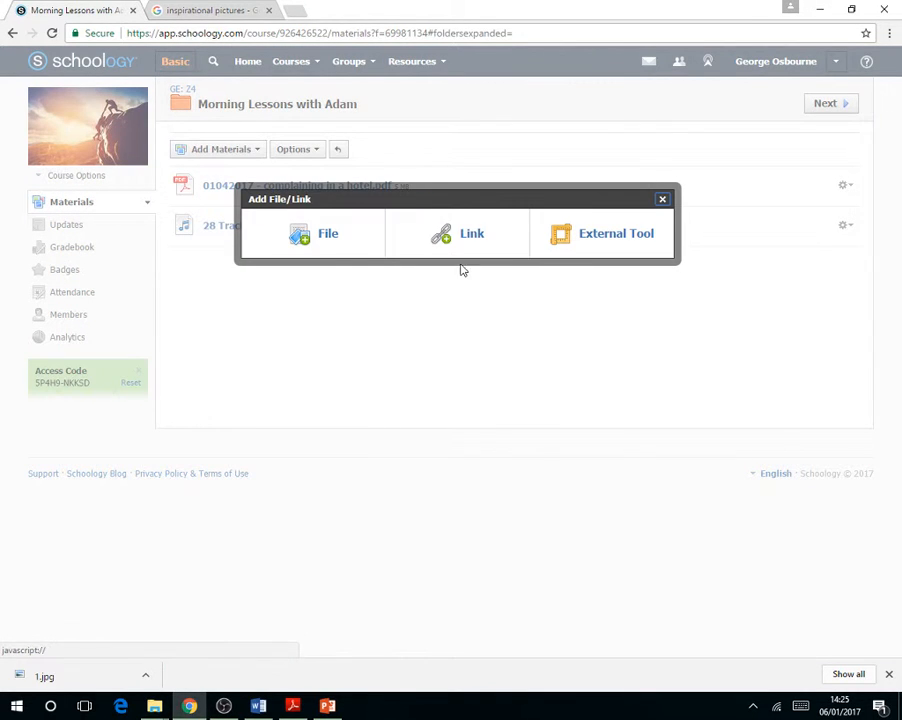
pyautogui.click(472, 236)
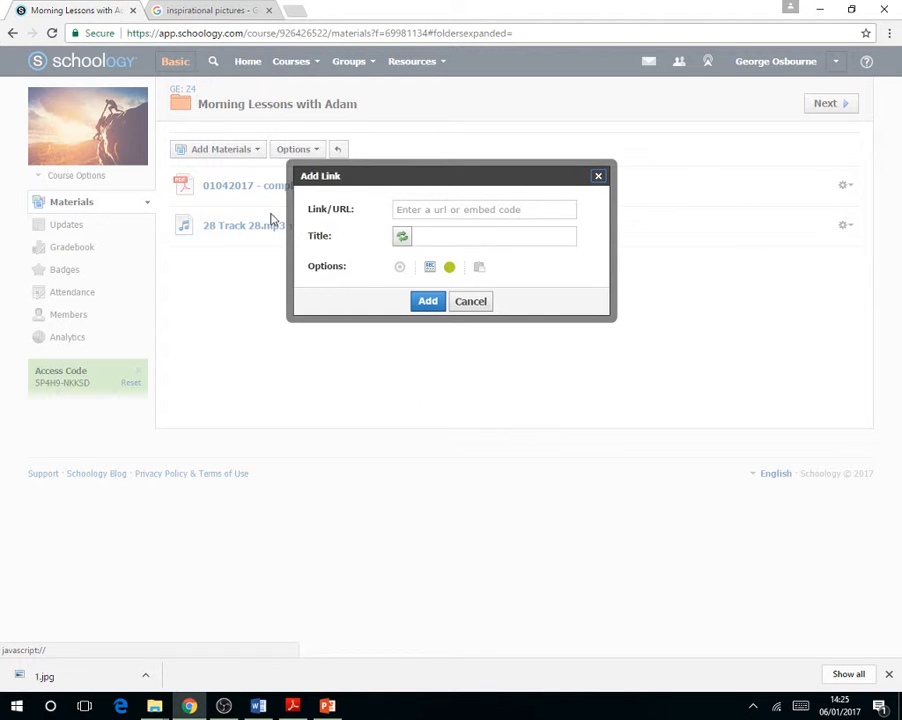
pyautogui.click(201, 10)
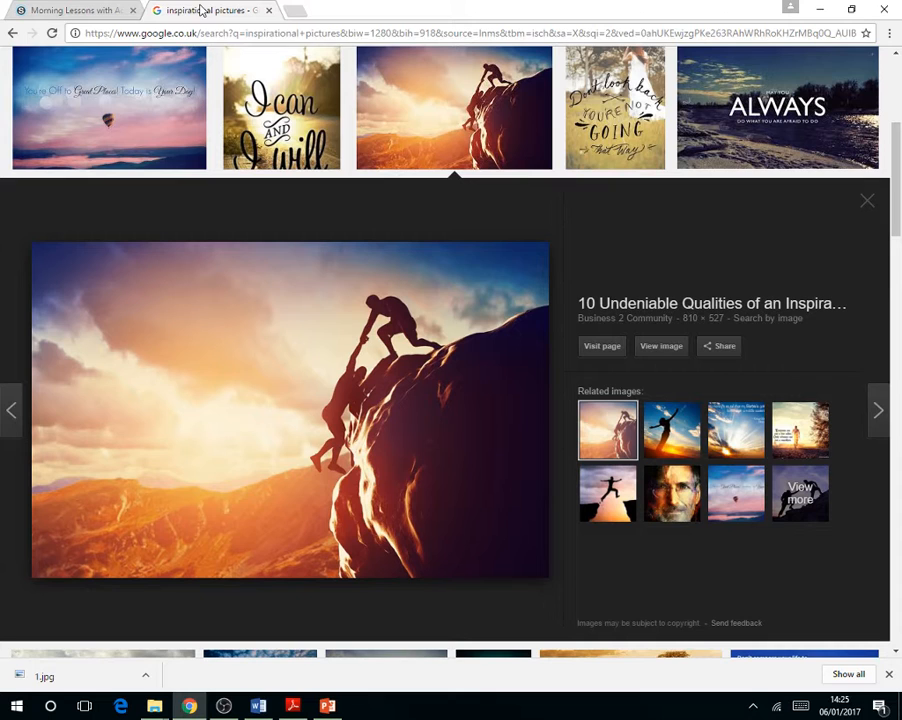
pyautogui.click(210, 33)
pyautogui.write('www')
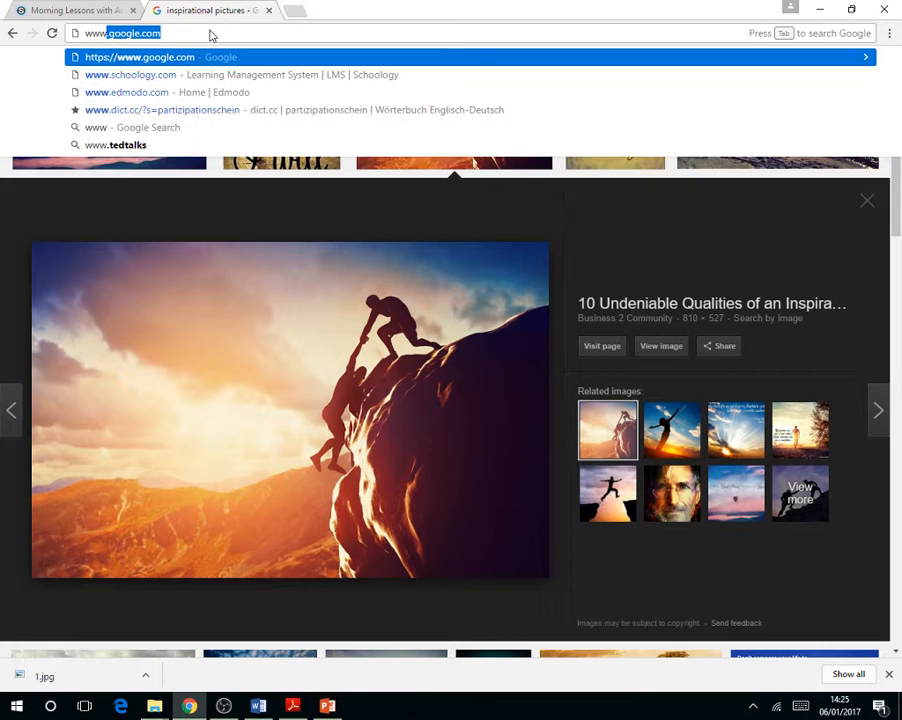
pyautogui.write('.y')
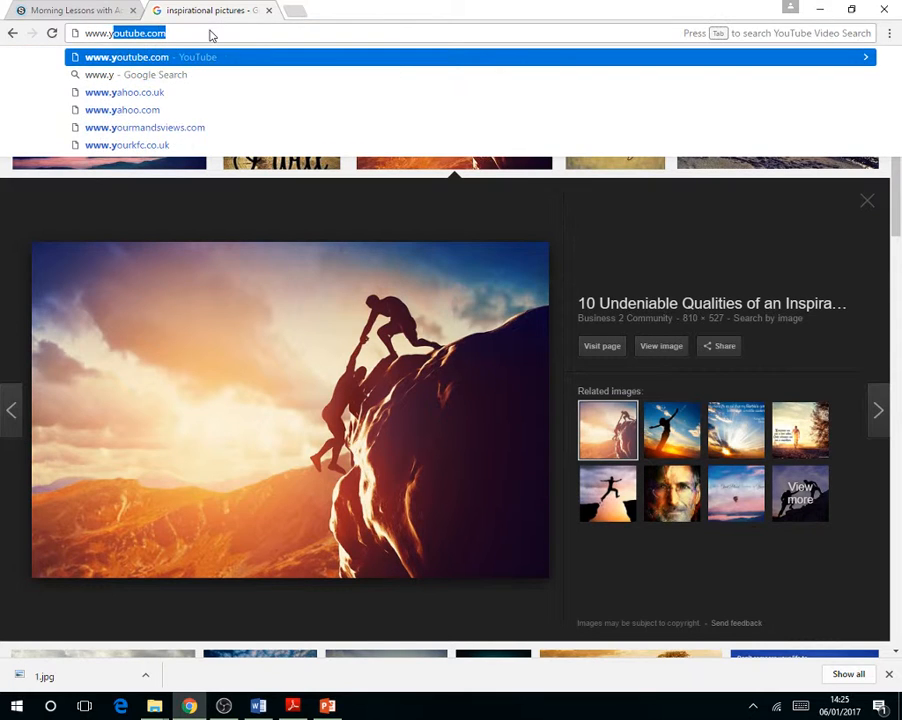
pyautogui.write('outube.co')
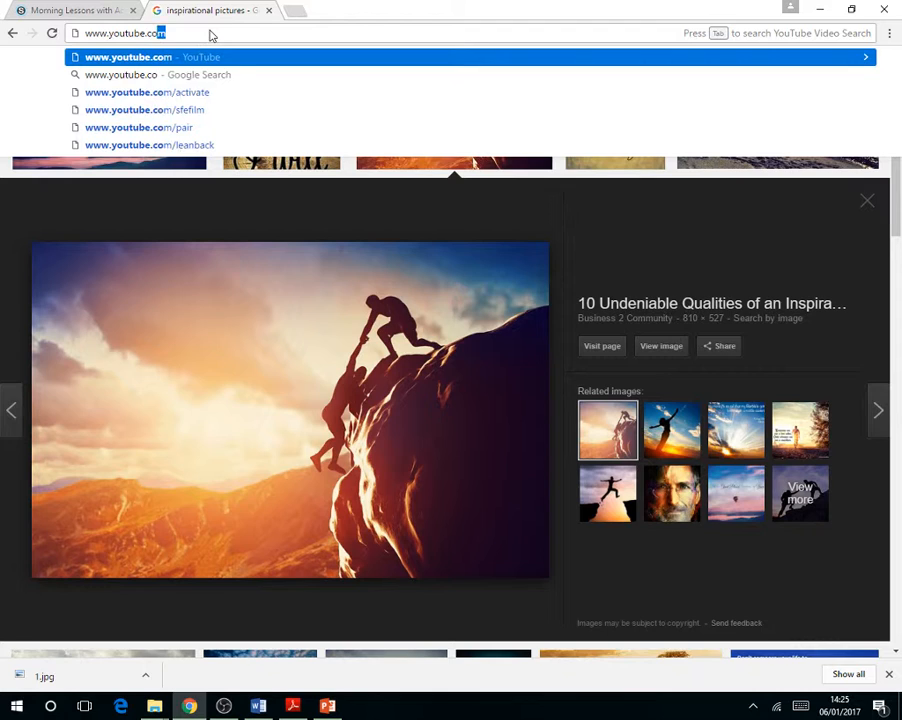
pyautogui.press('Return')
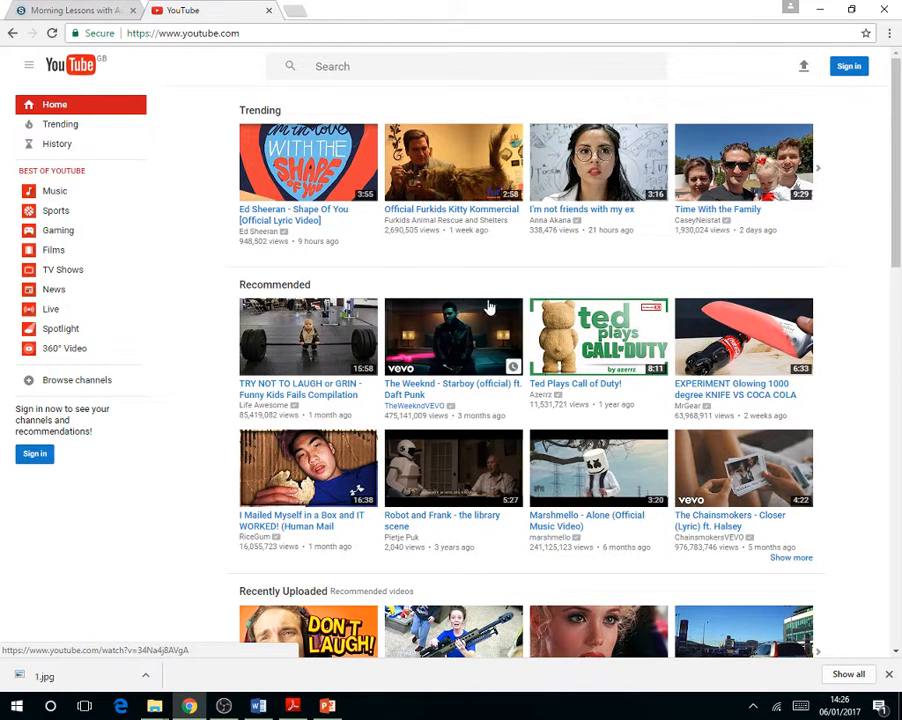
pyautogui.click(595, 338)
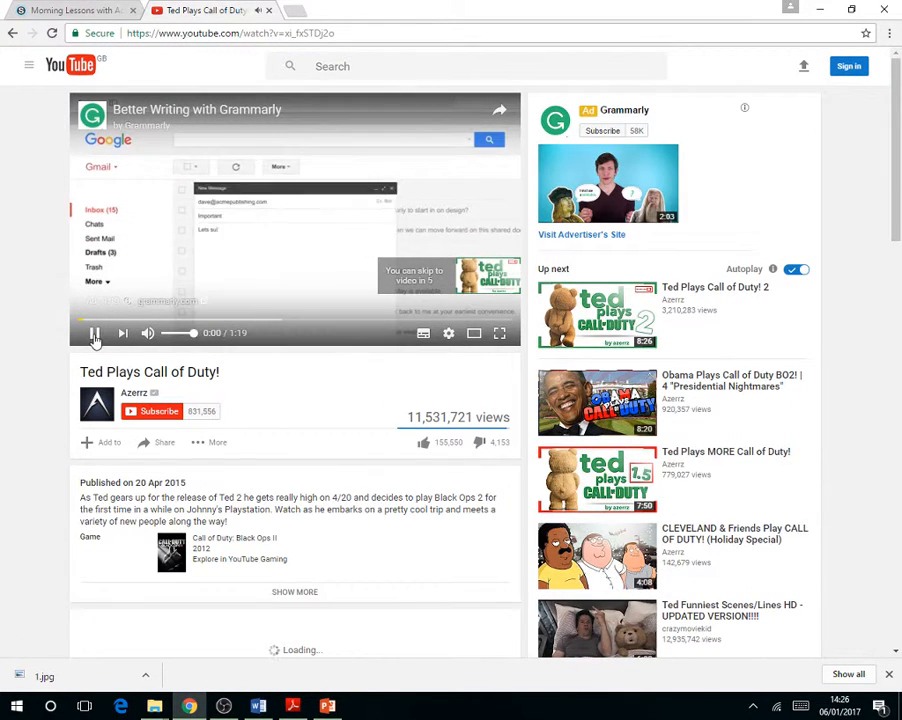
pyautogui.click(94, 334)
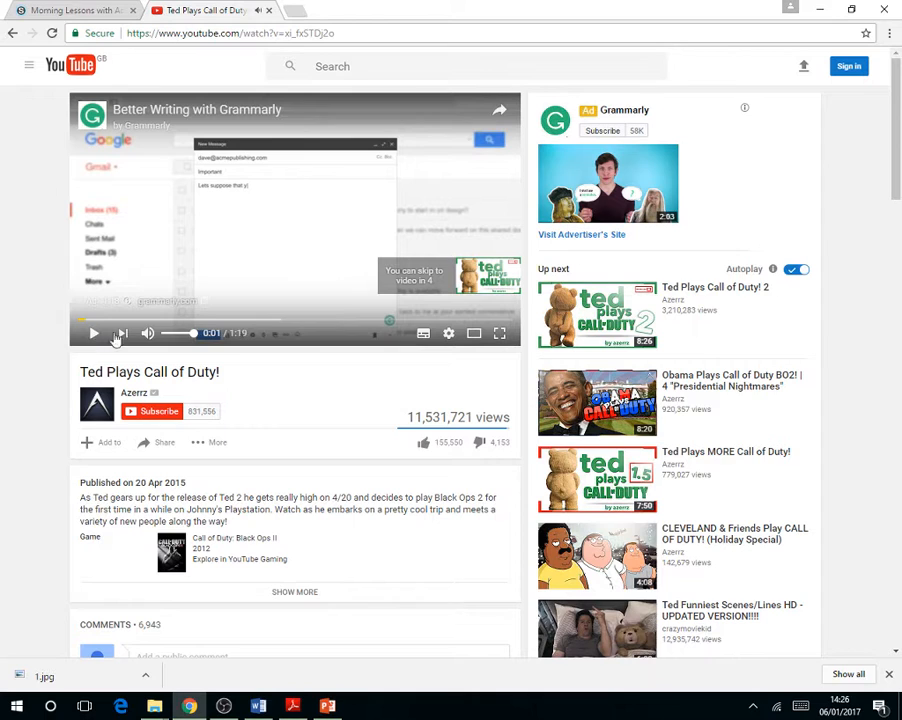
# Copy the full web address of the "Ted Plays Call of Duty!" video page
pyautogui.click(204, 33)
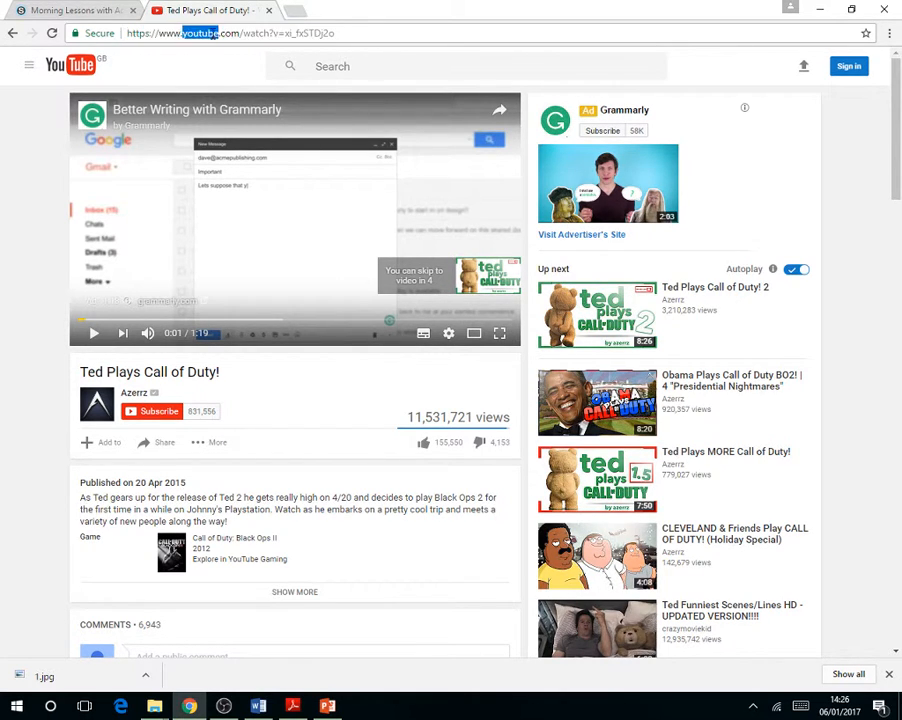
pyautogui.tripleClick(213, 33)
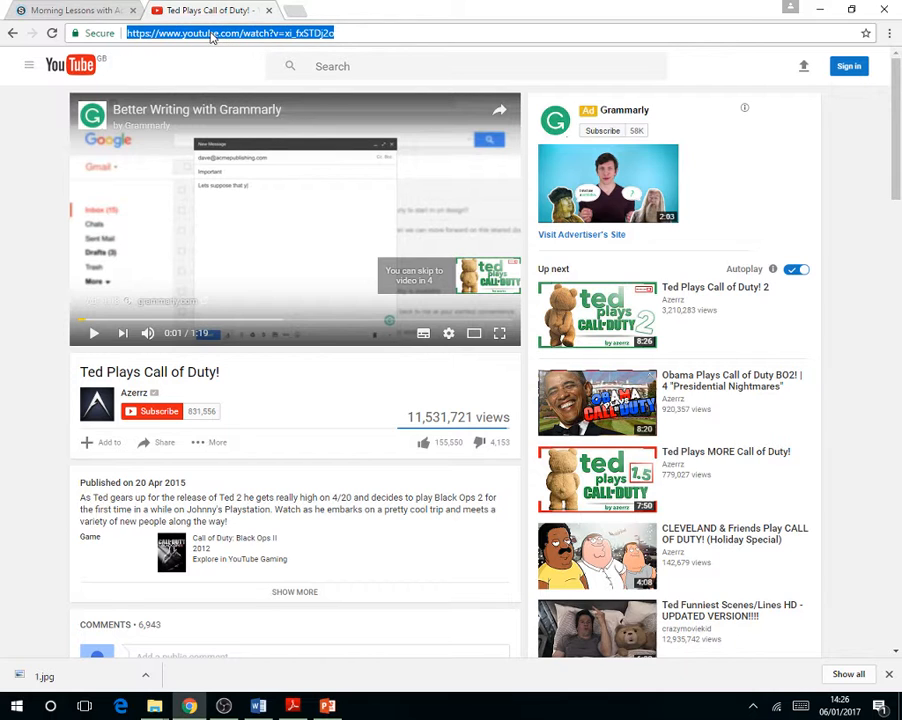
pyautogui.rightClick(211, 36)
pyautogui.click(255, 87)
# Back in Schoology, paste the copied video address as the link, title it "Ted plays" and add it to the folder
pyautogui.click(90, 9)
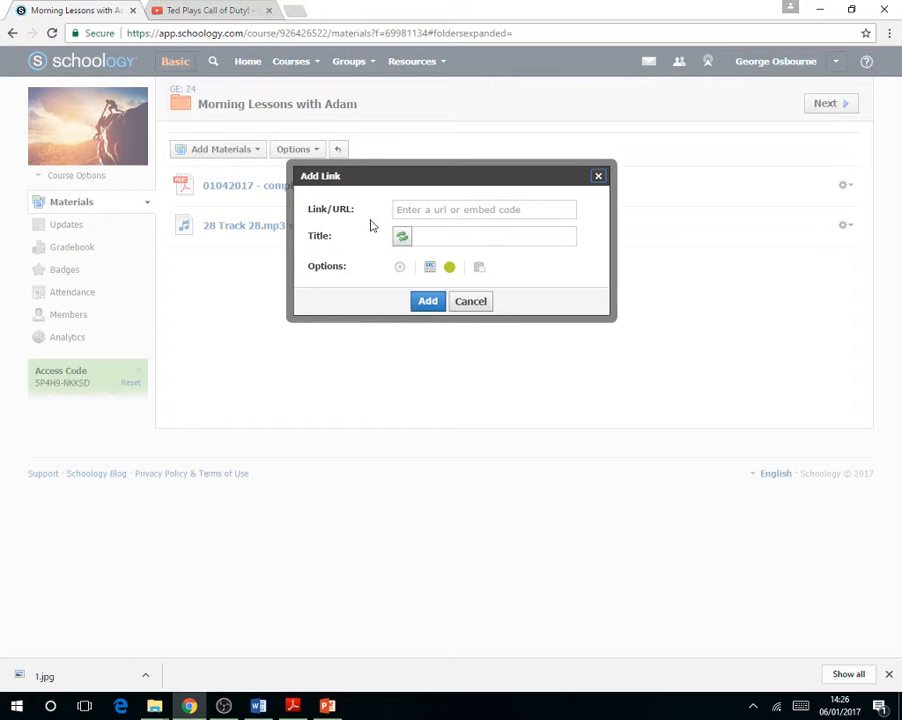
pyautogui.click(424, 210)
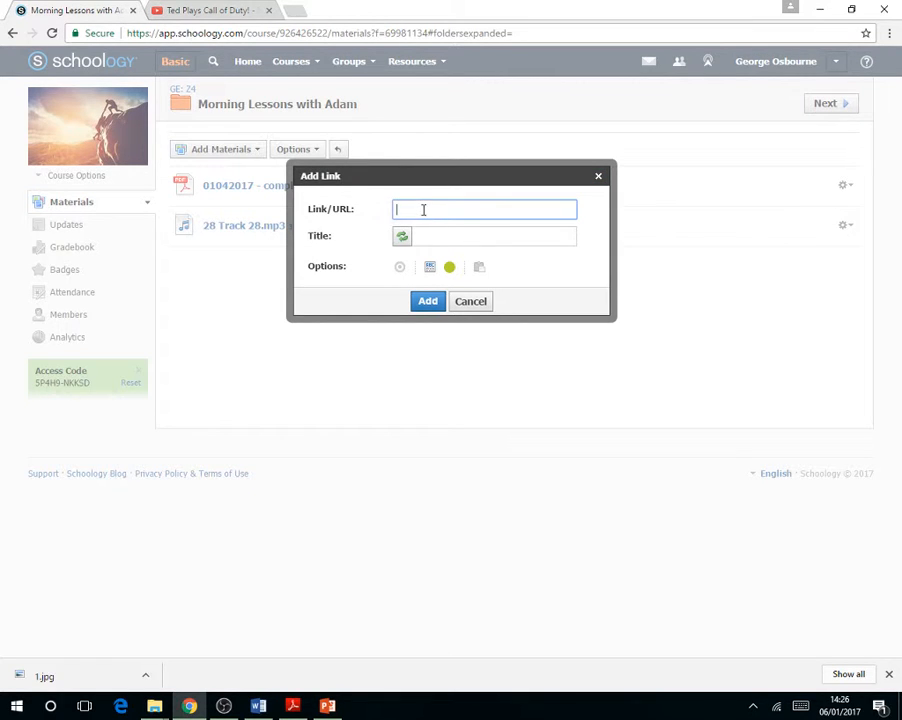
pyautogui.rightClick(421, 209)
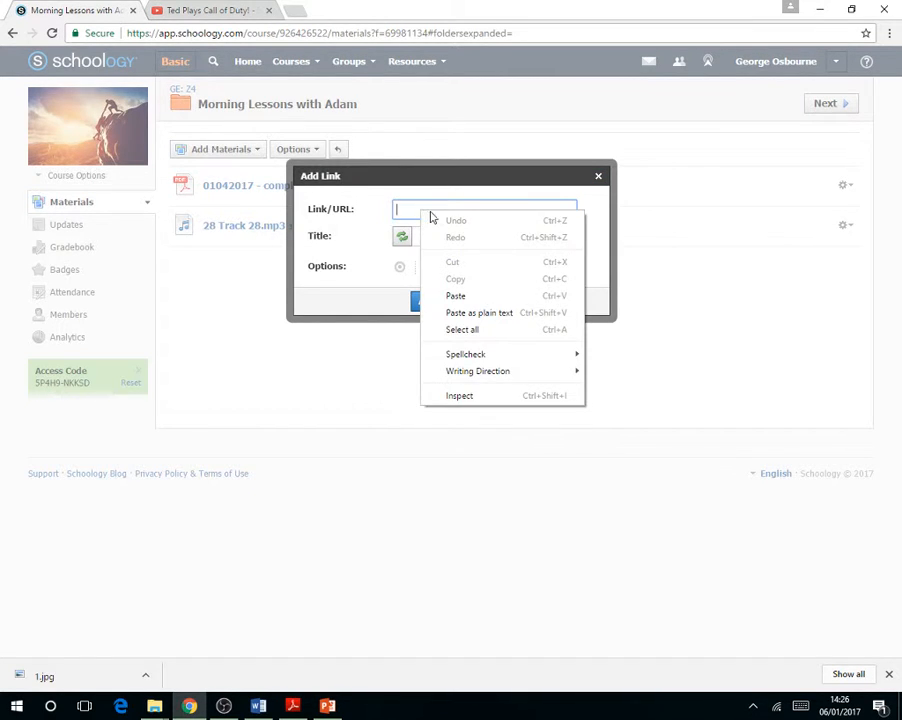
pyautogui.click(469, 295)
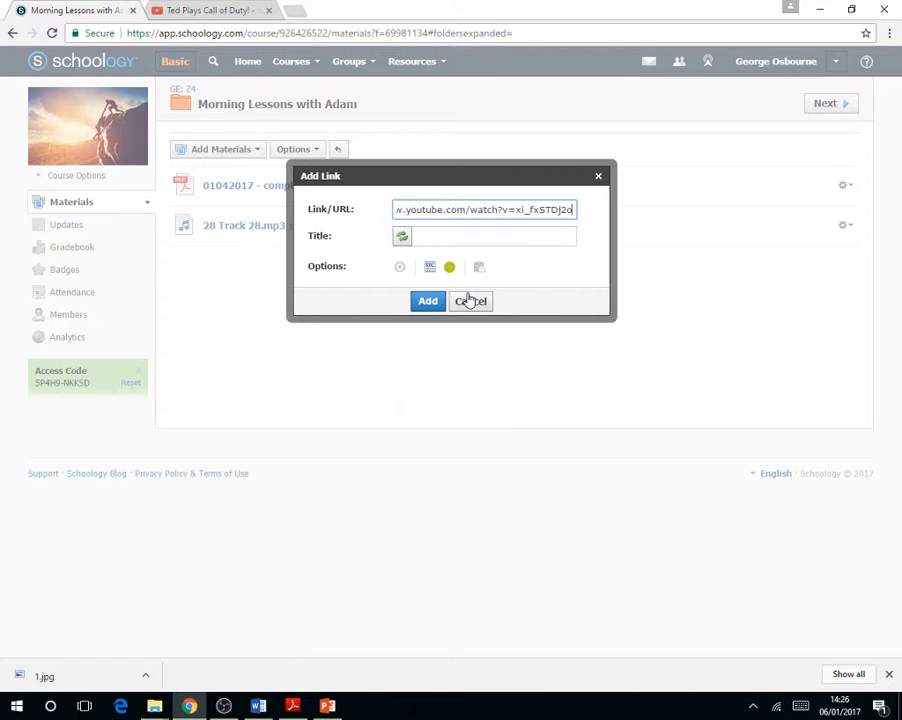
pyautogui.click(462, 234)
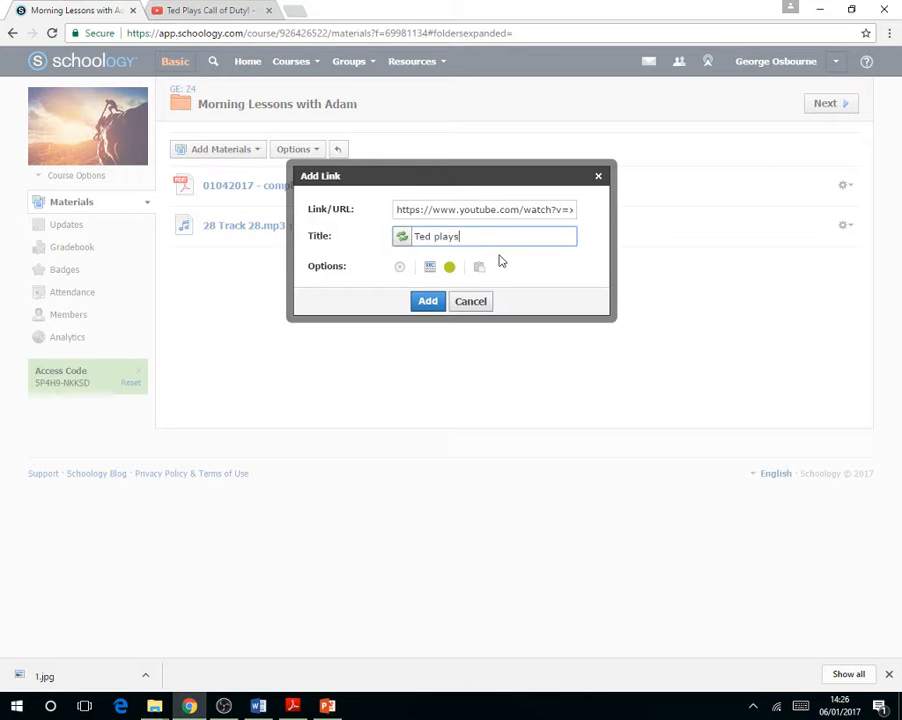
pyautogui.click(426, 302)
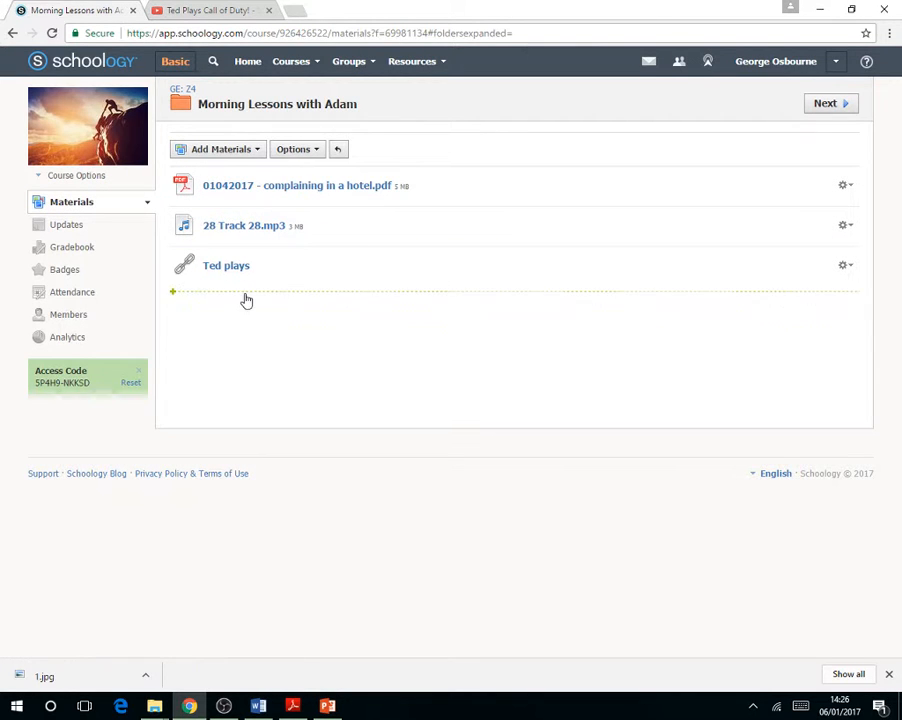
# Open "28 Track 28.mp3" and test its playback at a lower volume, pausing after a few seconds
pyautogui.click(255, 231)
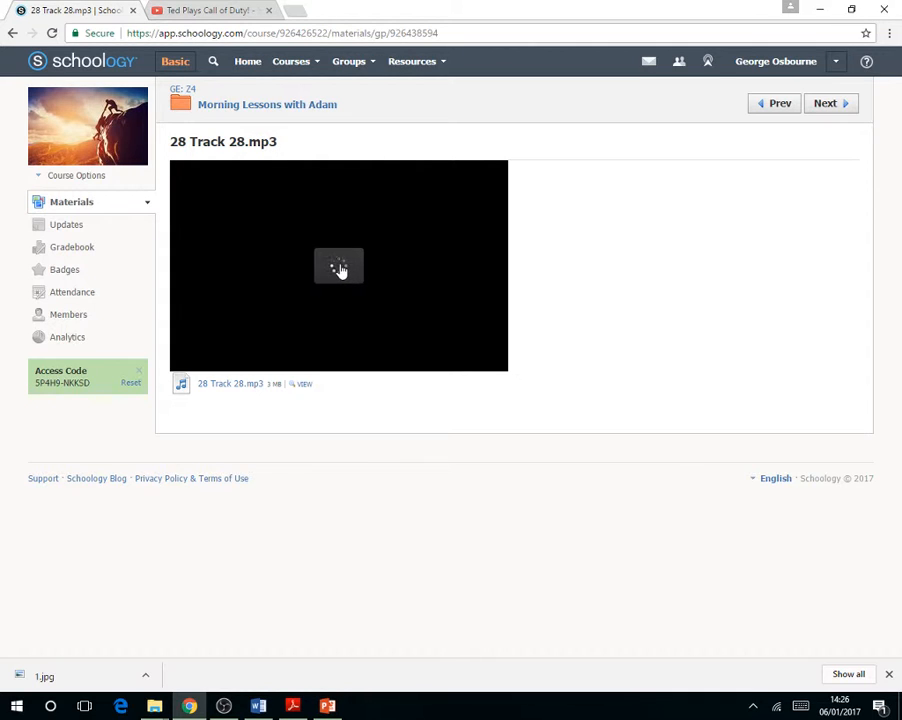
pyautogui.moveTo(466, 352)
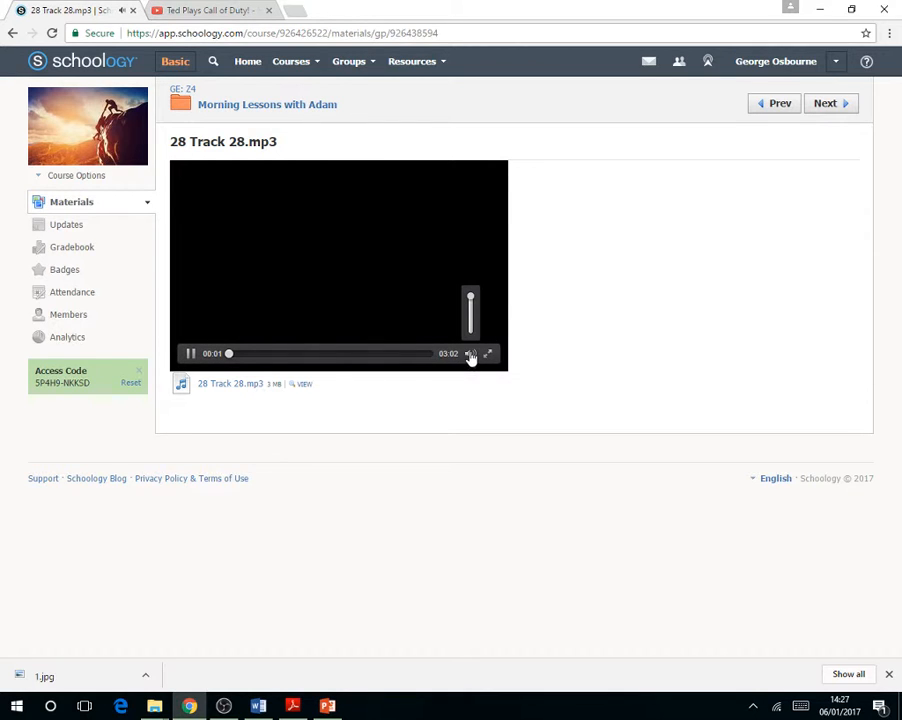
pyautogui.moveTo(468, 300); pyautogui.dragTo(475, 323)
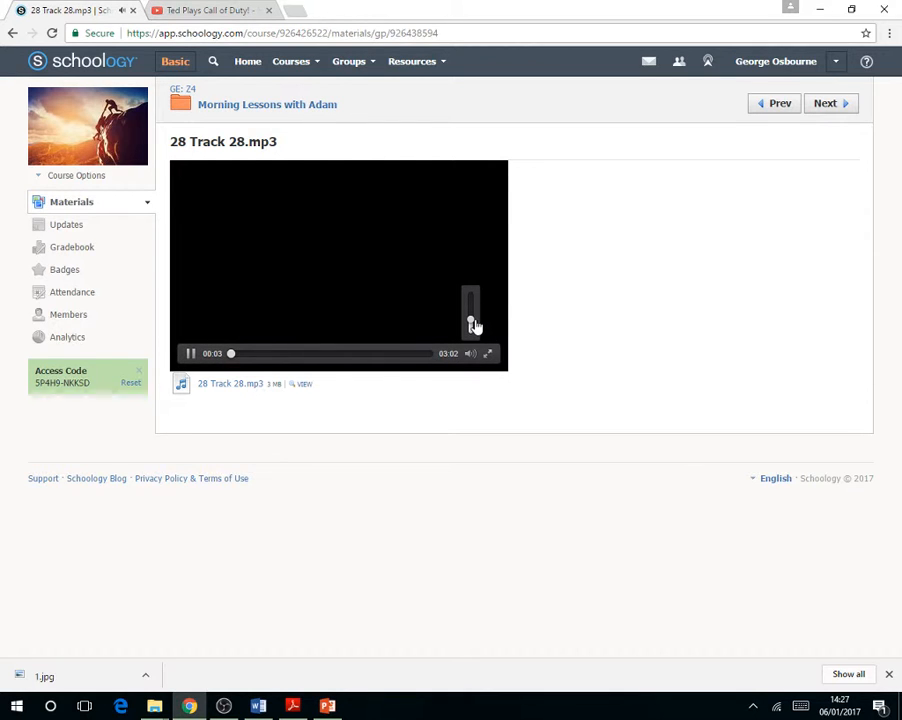
pyautogui.click(189, 358)
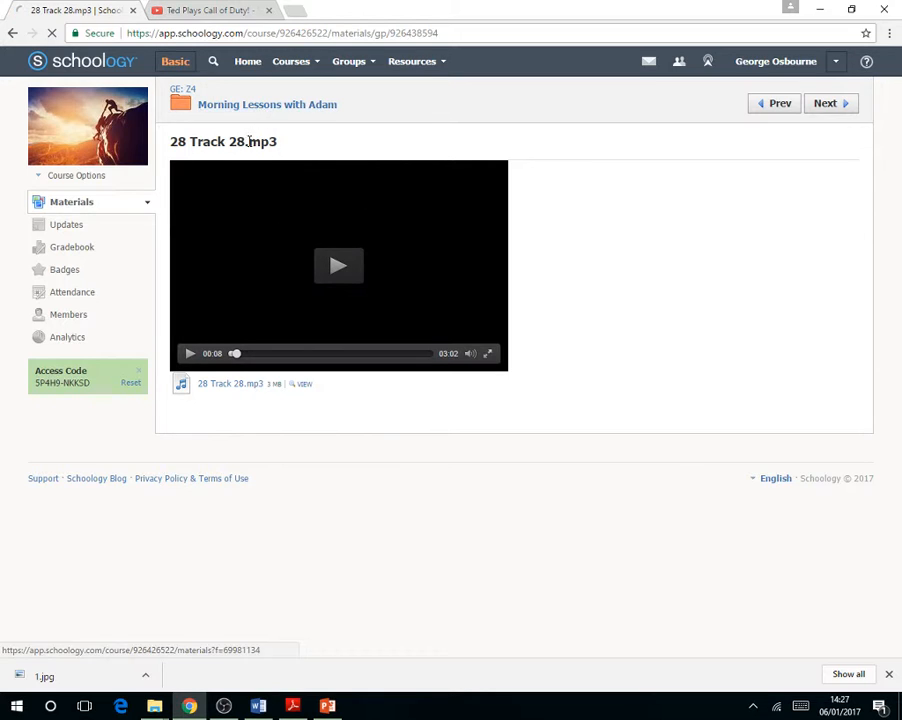
# Return to the GE: Z4 course materials page, rechecking the contents of the morning lessons folder
pyautogui.click(258, 105)
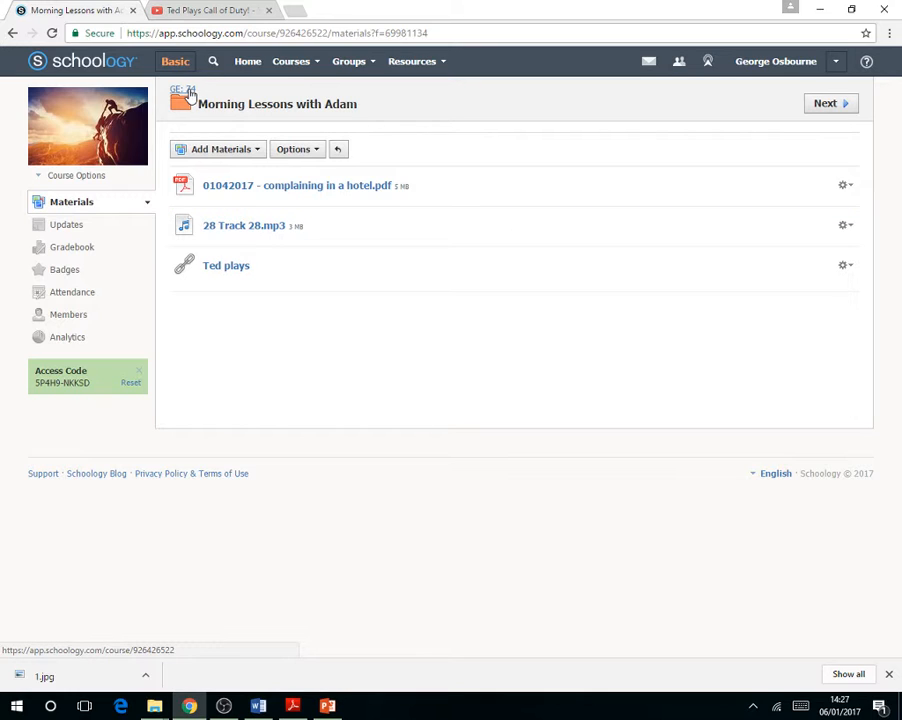
pyautogui.click(186, 91)
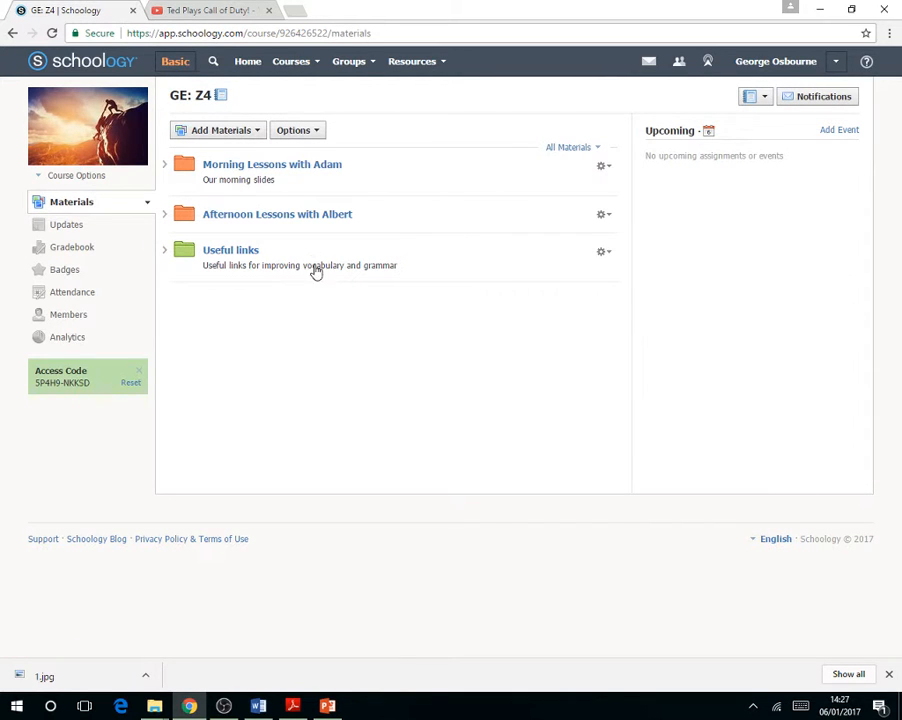
pyautogui.click(312, 170)
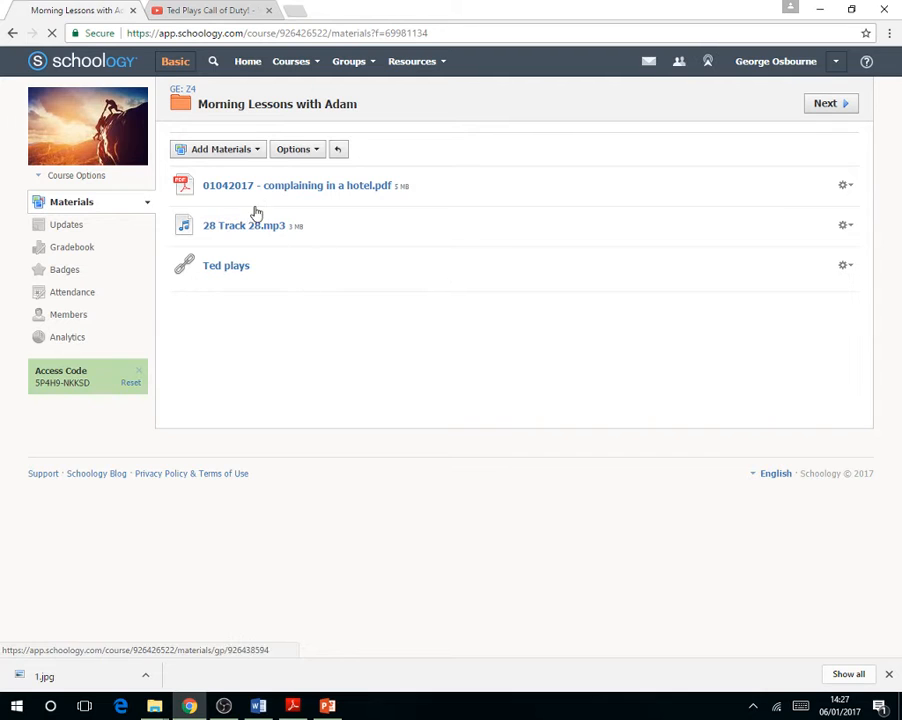
pyautogui.click(12, 33)
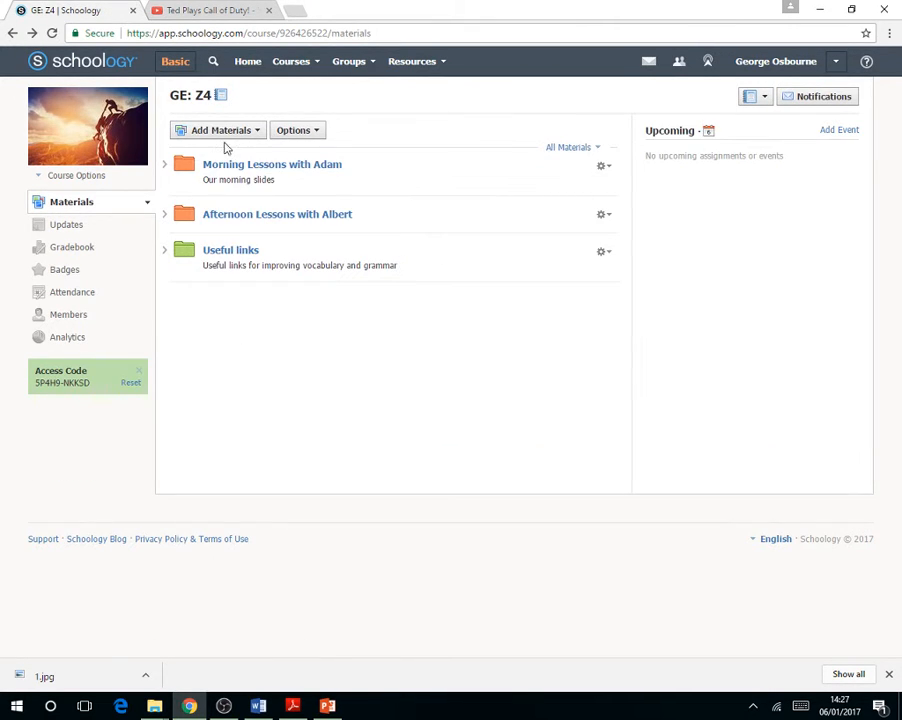
# Create a yellow folder titled "Homework" in the GE: Z4 course materials, leaving its description empty and its availability as Published
pyautogui.click(223, 134)
pyautogui.click(218, 152)
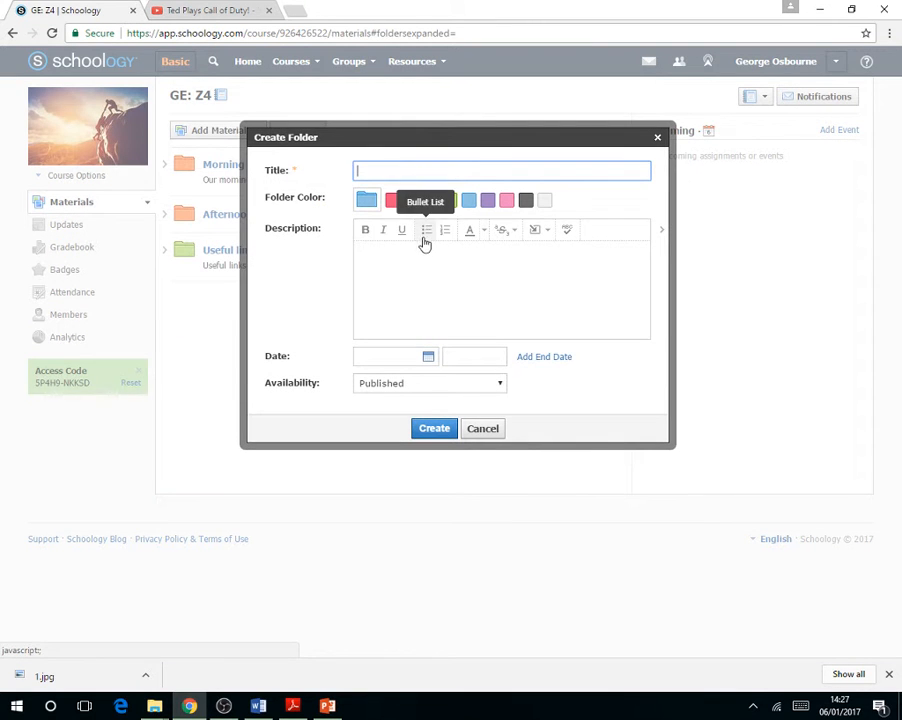
pyautogui.click(425, 166)
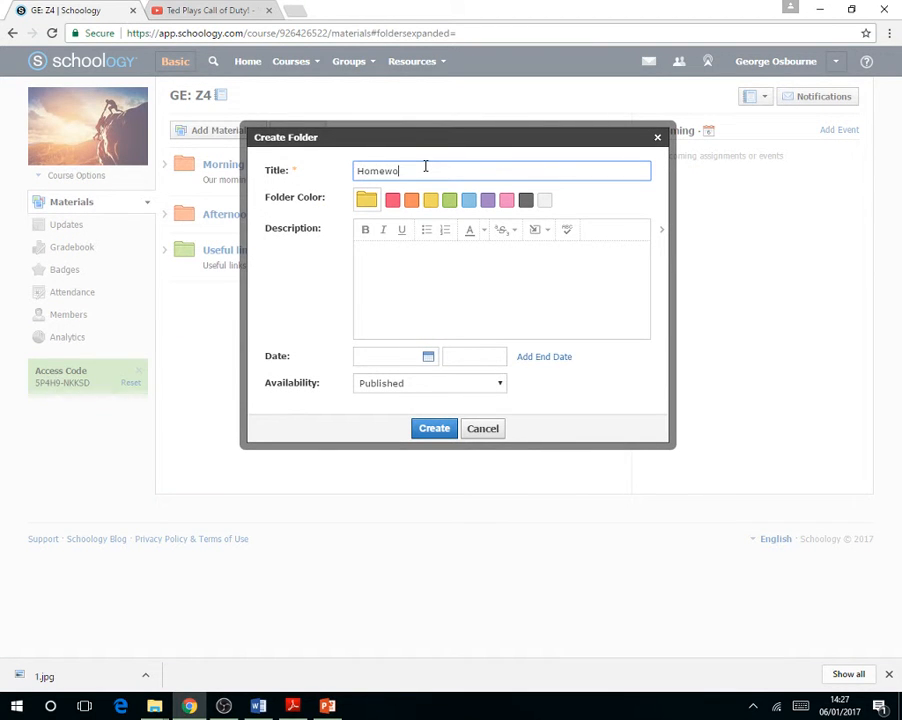
pyautogui.click(434, 428)
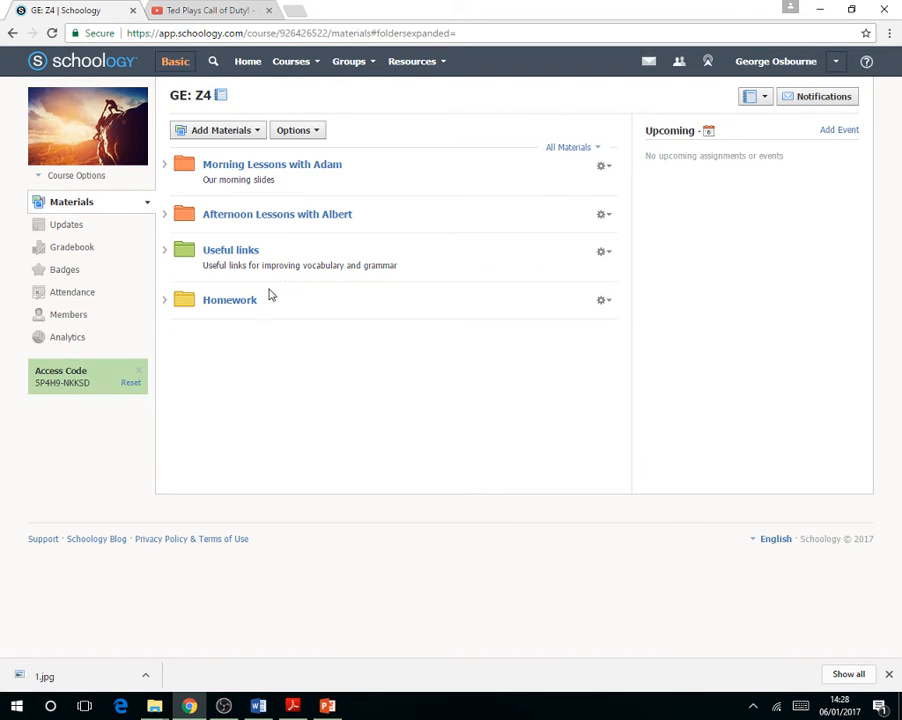
# Switch to the "Getting to know Schoology" presentation in PowerPoint and start the slide show from the "Any Questions?" slide
pyautogui.click(327, 705)
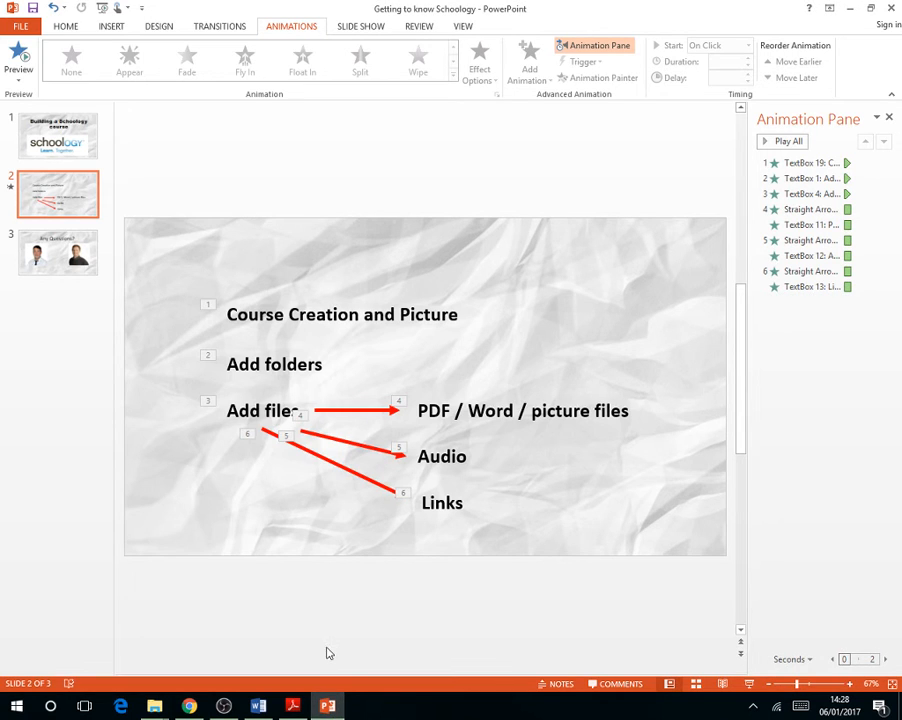
pyautogui.click(38, 254)
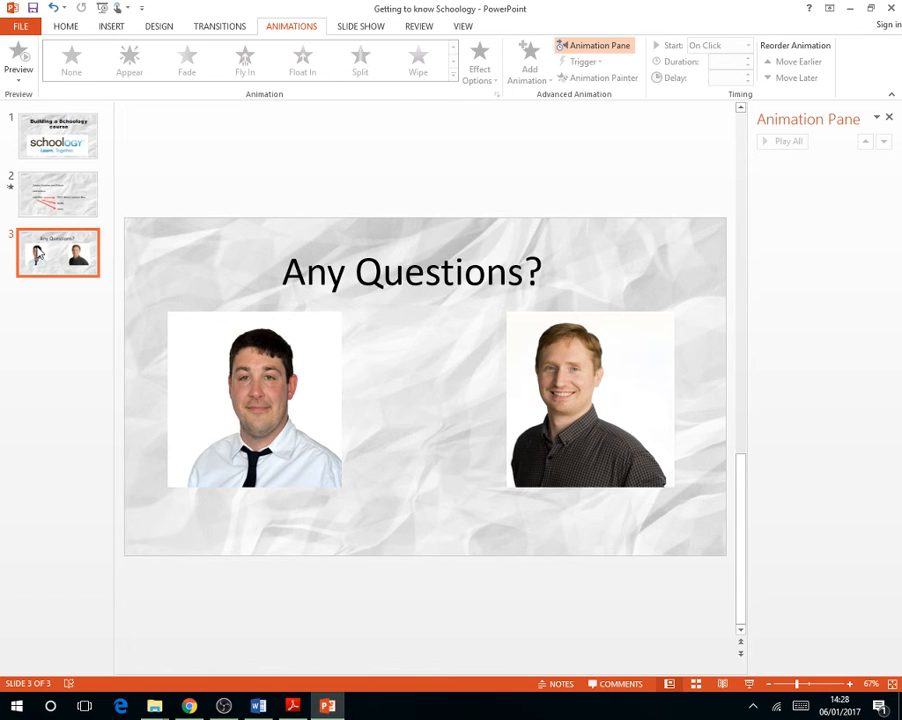
pyautogui.hotkey('shift', 'F5')
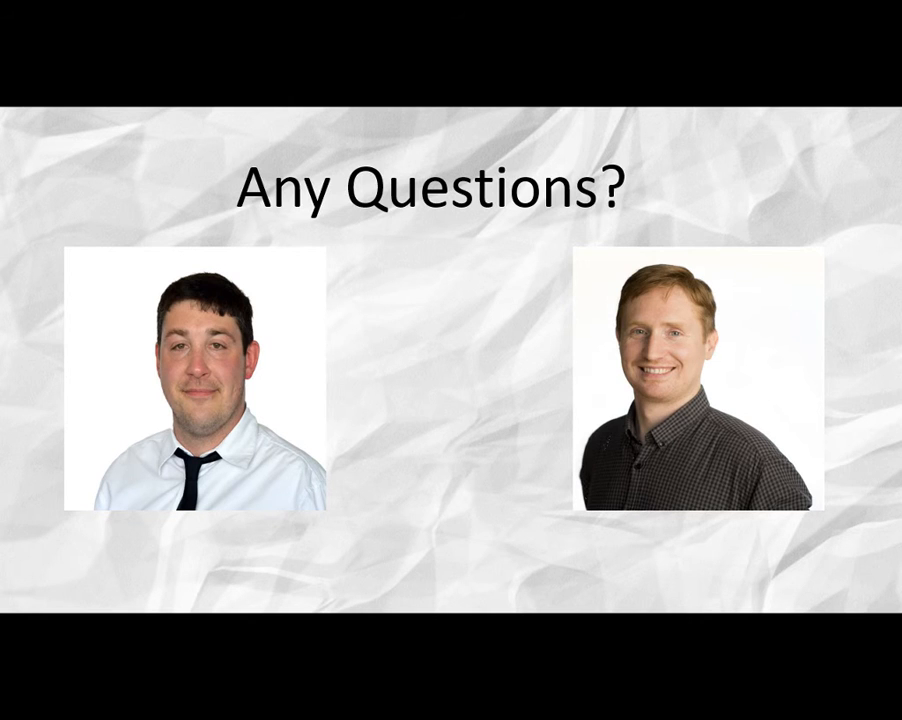